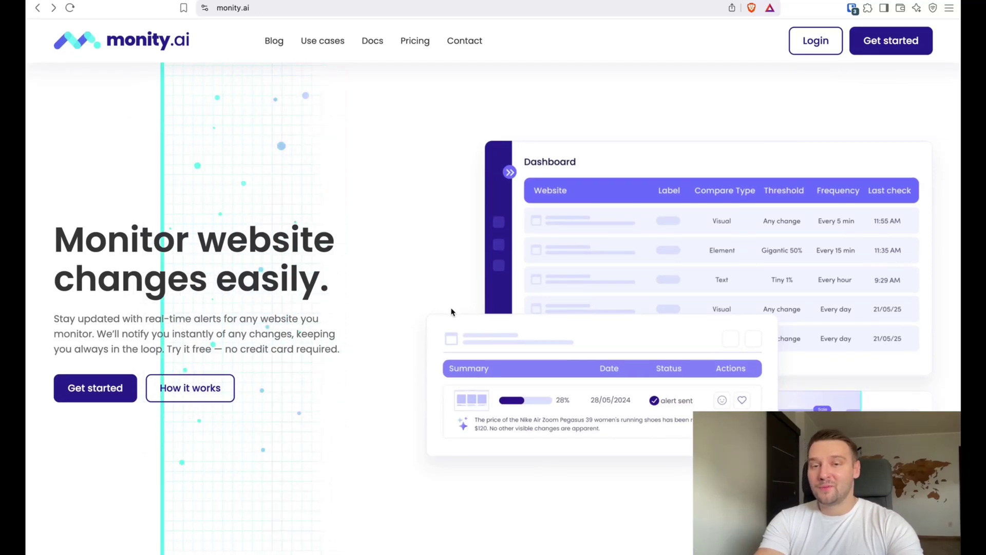
Step: Scroll through the homepage's feature and use-case sections down to the personal use cases cards
{"action": "scroll", "coordinate": [452, 311], "scroll_direction": "down", "scroll_amount": 10}
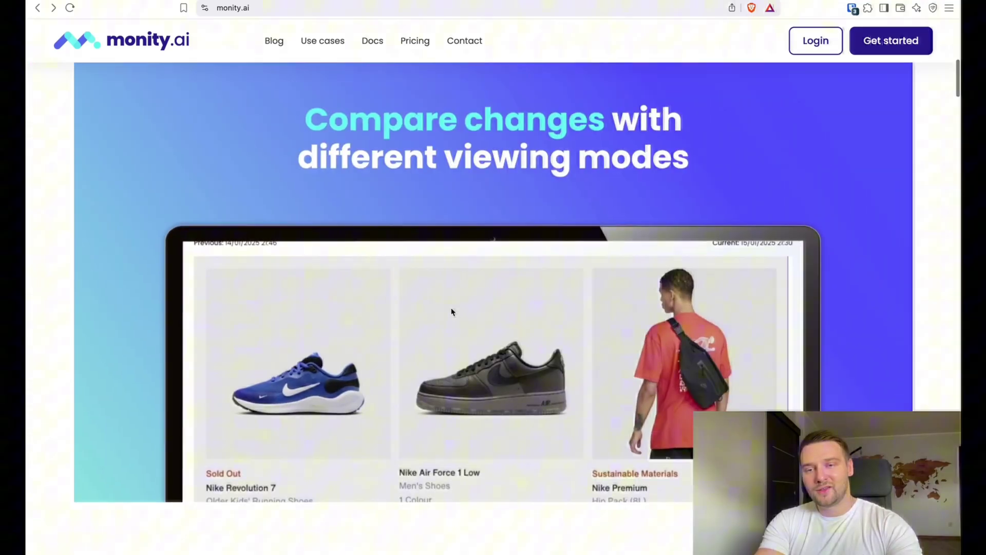
{"action": "scroll", "coordinate": [451, 311], "scroll_direction": "down", "scroll_amount": 8}
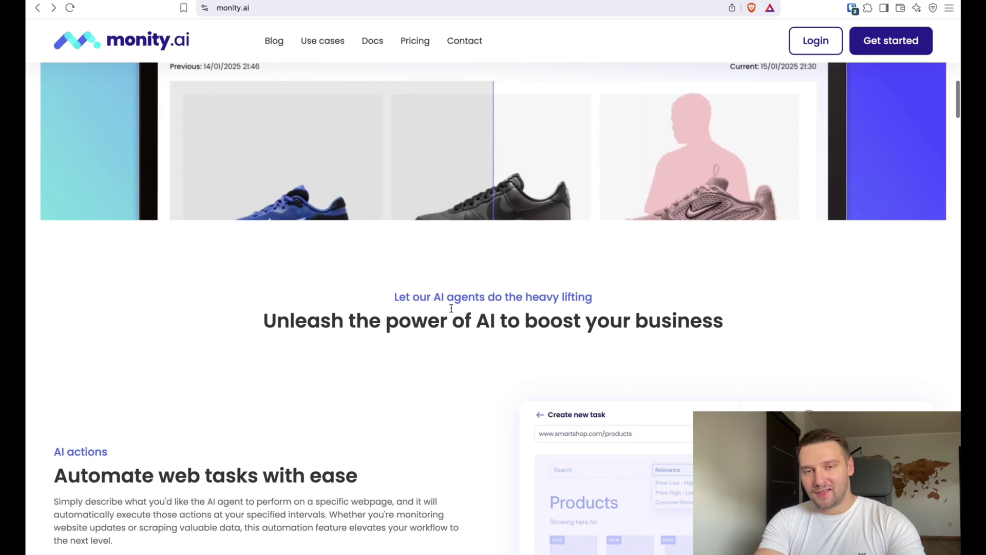
{"action": "scroll", "coordinate": [451, 312], "scroll_direction": "down", "scroll_amount": 12}
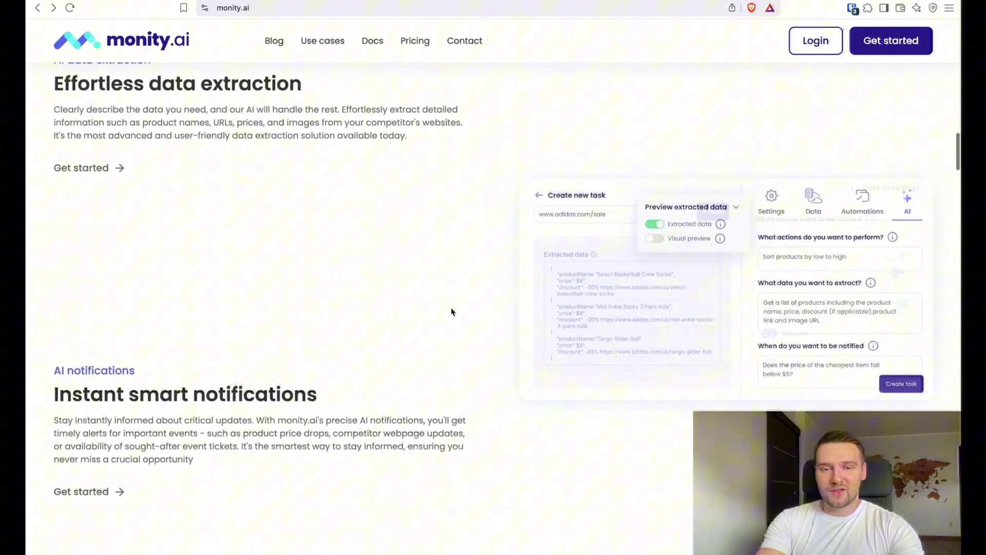
{"action": "scroll", "coordinate": [451, 312], "scroll_direction": "down", "scroll_amount": 10}
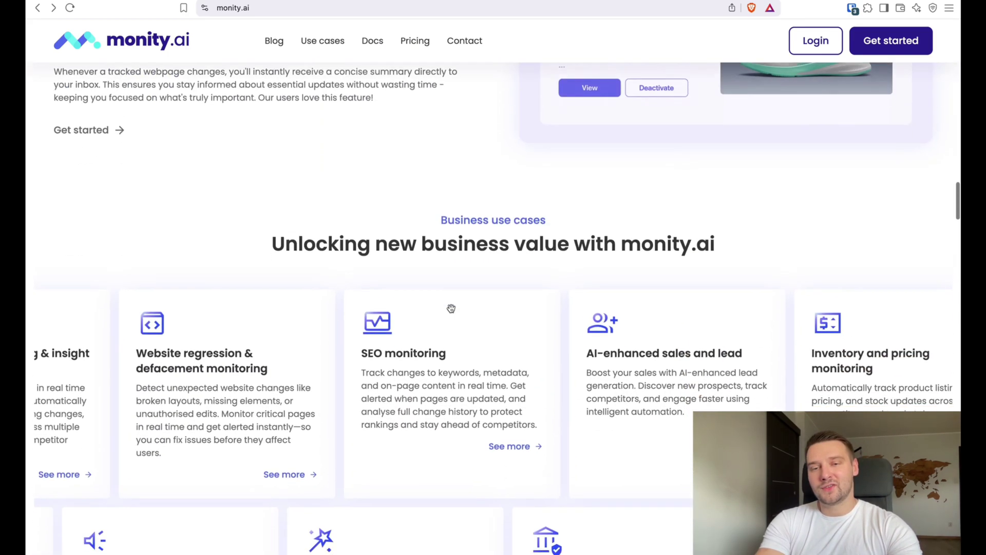
{"action": "scroll", "coordinate": [452, 308], "scroll_direction": "down", "scroll_amount": 10}
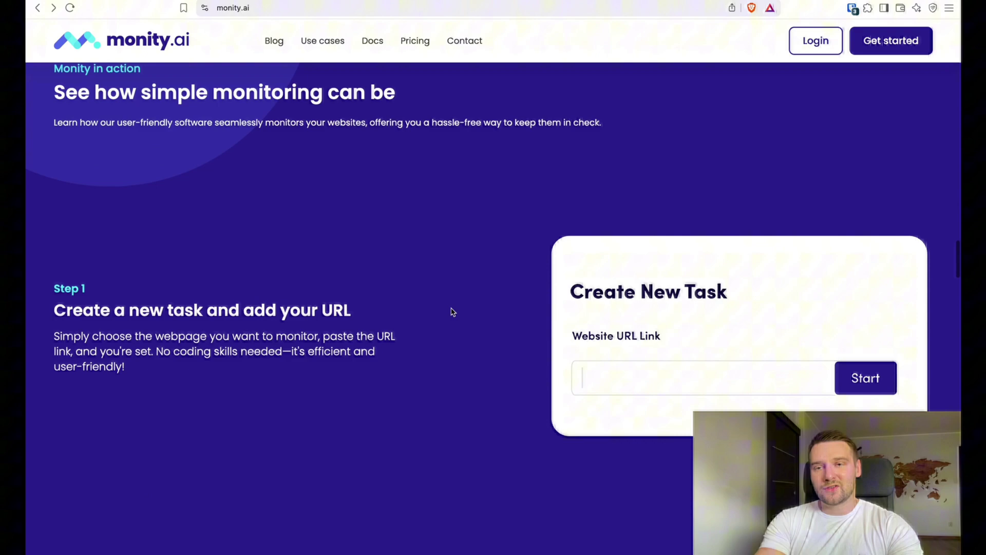
{"action": "scroll", "coordinate": [452, 312], "scroll_direction": "down", "scroll_amount": 10}
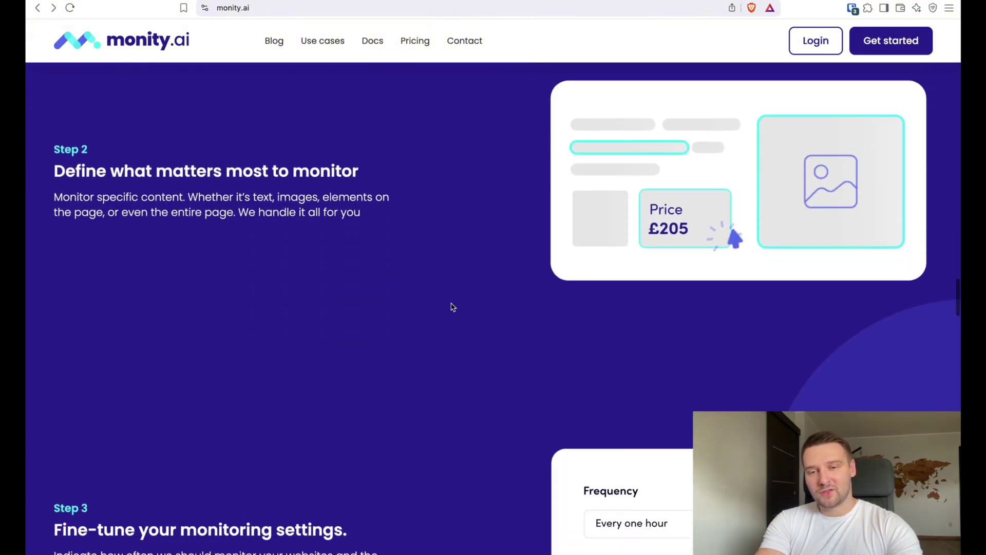
{"action": "scroll", "coordinate": [451, 308], "scroll_direction": "down", "scroll_amount": 7}
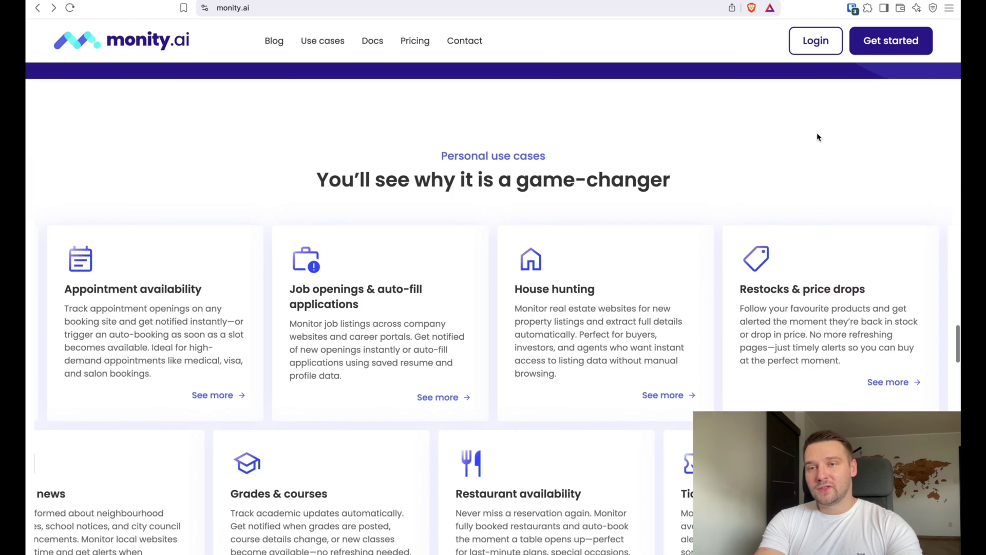
{"action": "scroll", "coordinate": [819, 137], "scroll_direction": "down", "scroll_amount": 3}
Step: Open the sign-in page, then view the MSI price change via slider, highlighted webpage and side-by-side screenshots
{"action": "left_click", "coordinate": [816, 41]}
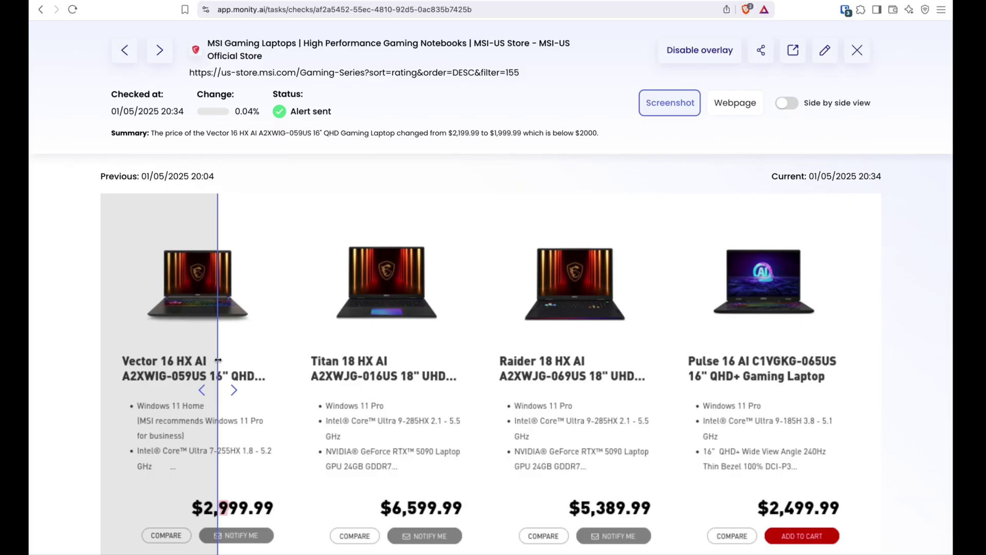
{"action": "left_click_drag", "start_coordinate": [231, 360], "coordinate": [289, 360]}
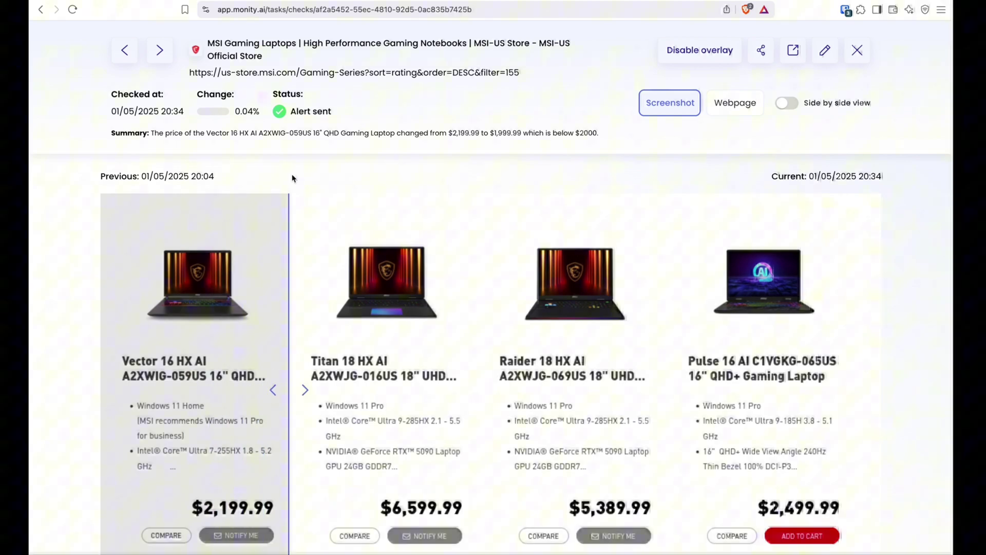
{"action": "left_click", "coordinate": [735, 102]}
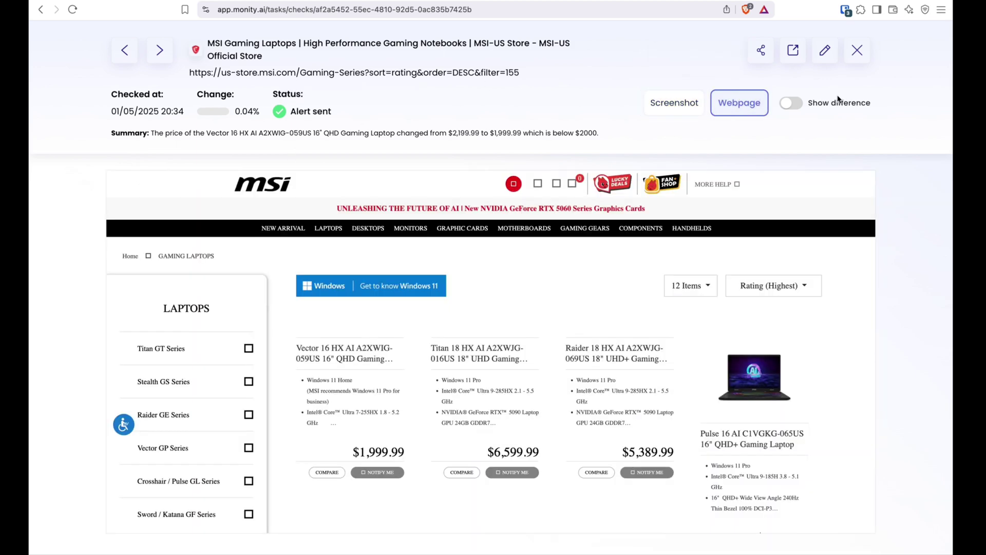
{"action": "left_click", "coordinate": [791, 105]}
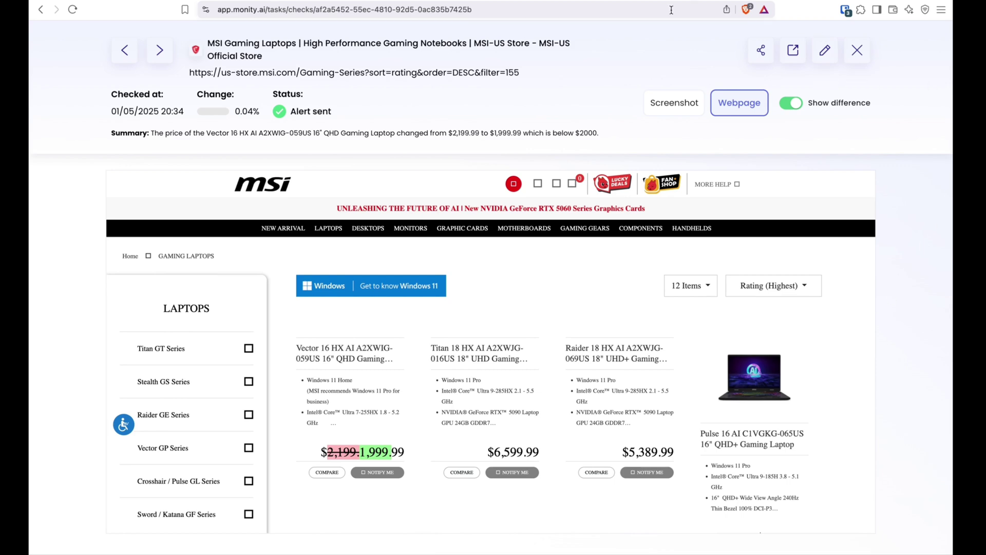
{"action": "left_click", "coordinate": [657, 102]}
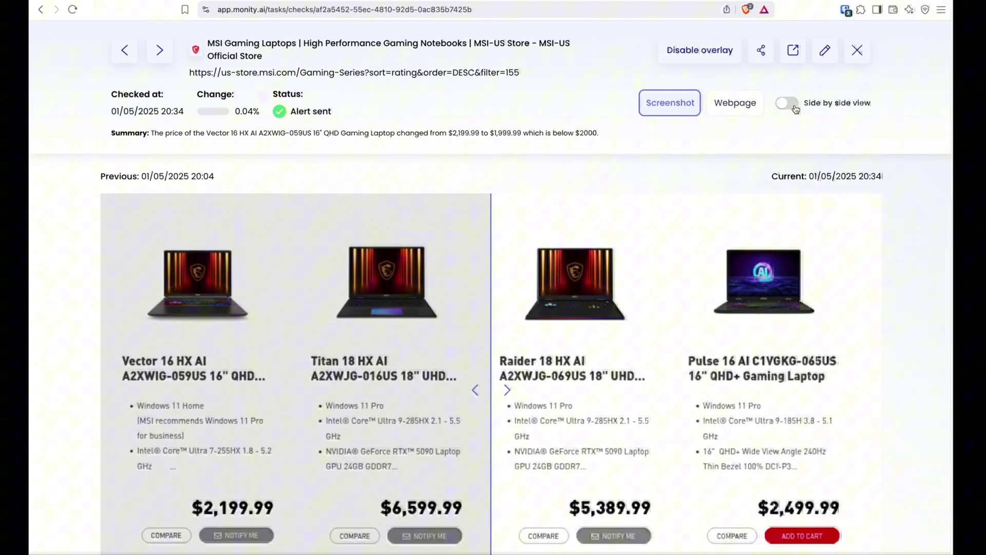
{"action": "left_click", "coordinate": [792, 104]}
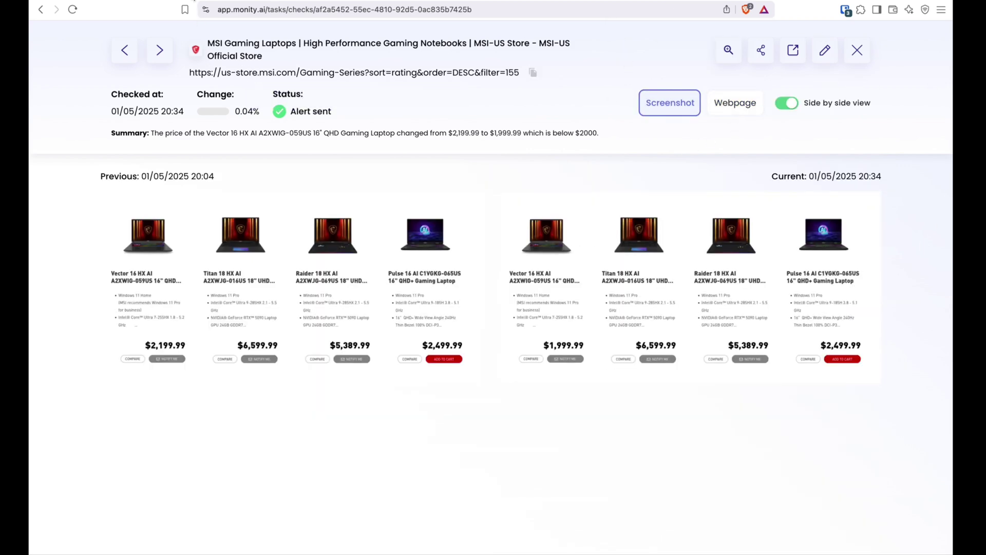
Step: Check the alert email's $2,199.99 to $1,999.99 price drop, then return to monity.ai
{"action": "key", "text": "super+bracketleft"}
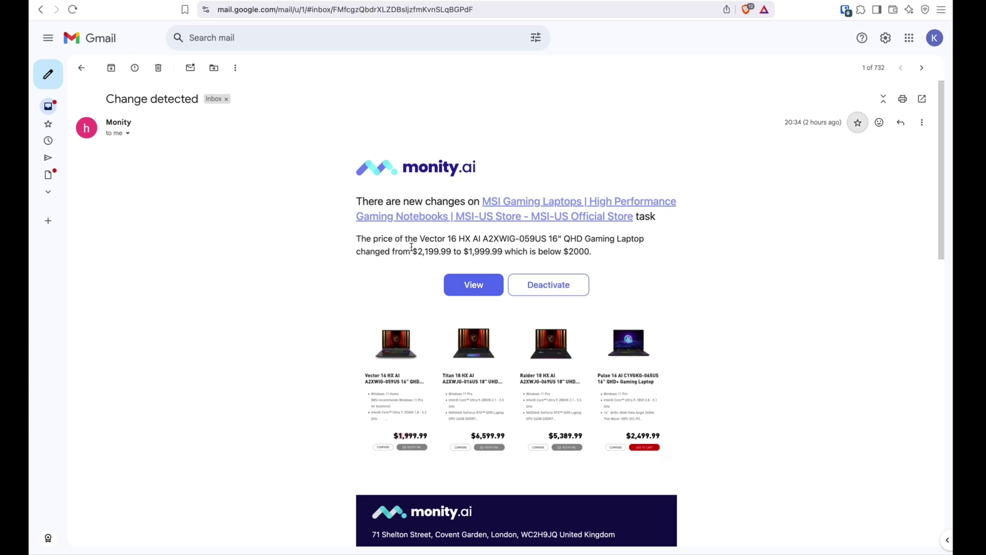
{"action": "left_click_drag", "start_coordinate": [412, 247], "coordinate": [582, 248]}
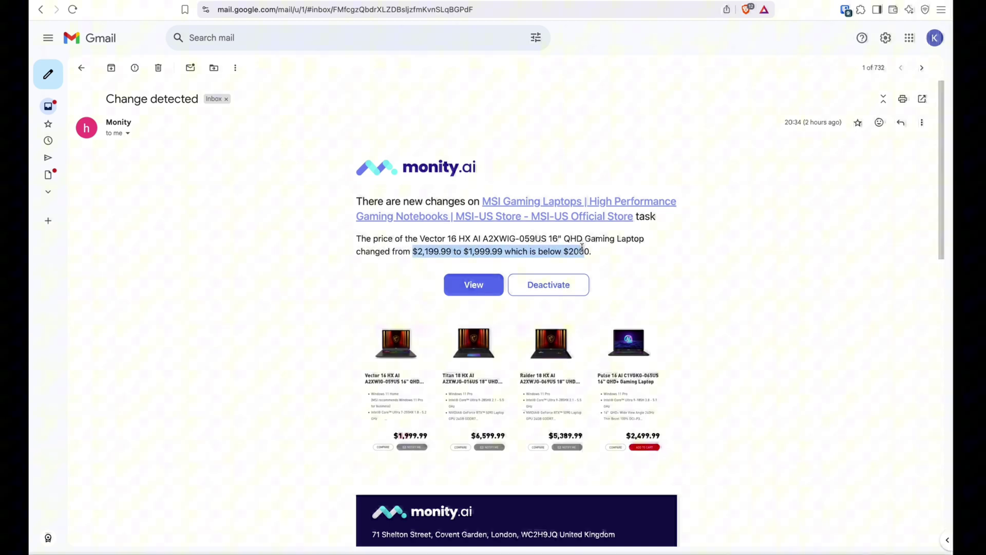
{"action": "key", "text": "super+bracketright"}
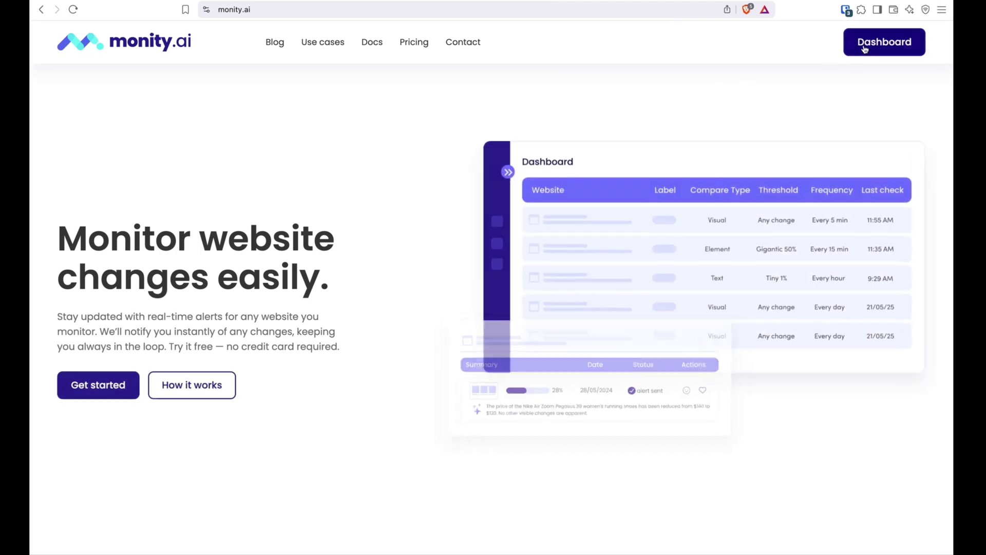
Step: Create a task for the pasted MSI Gaming-Series URL and frame the monitored area over all four laptops
{"action": "left_click", "coordinate": [859, 44]}
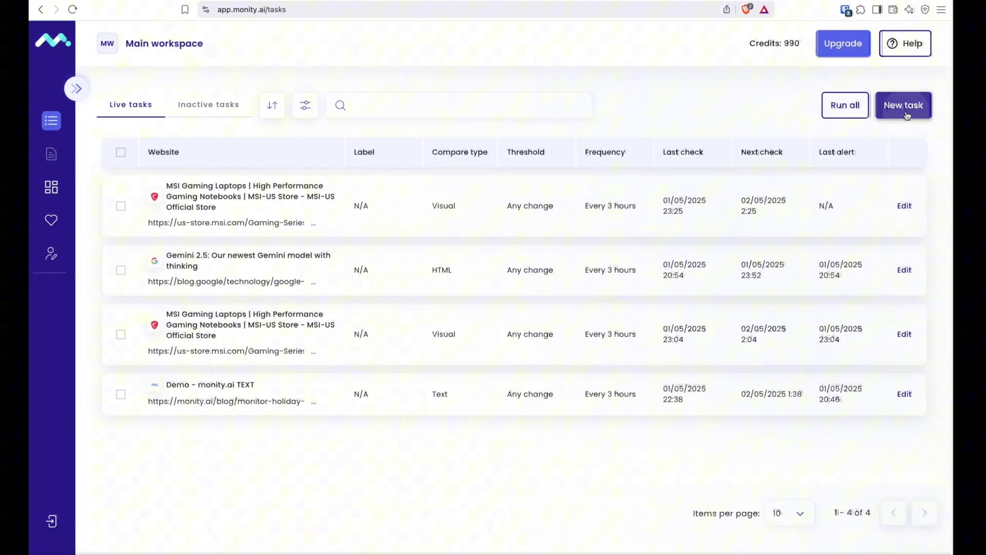
{"action": "left_click", "coordinate": [894, 107]}
{"action": "left_click", "coordinate": [305, 145]}
{"action": "type", "text": "https://us-store.msi.com/Gaming-Series?sort=rating&order=DESC&filter=155"}
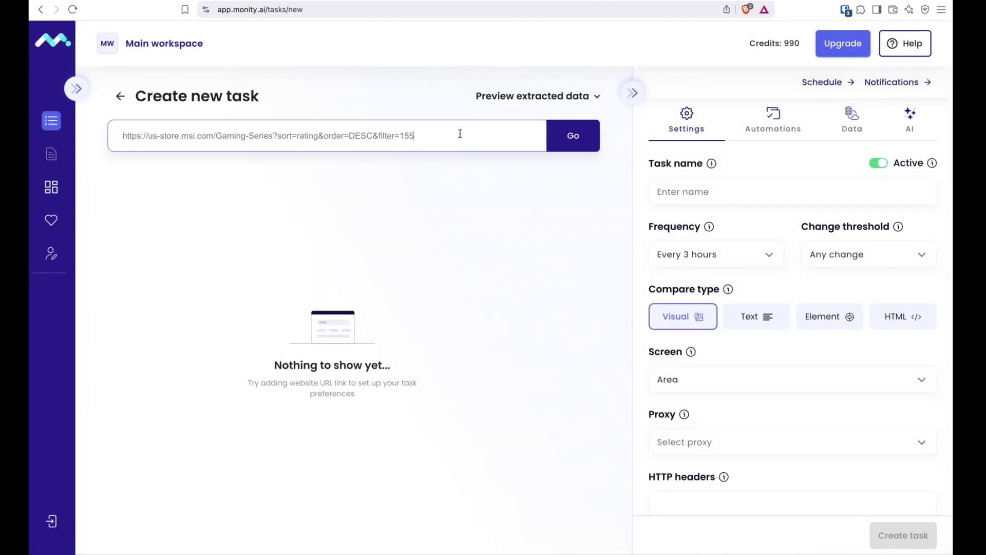
{"action": "left_click", "coordinate": [579, 141]}
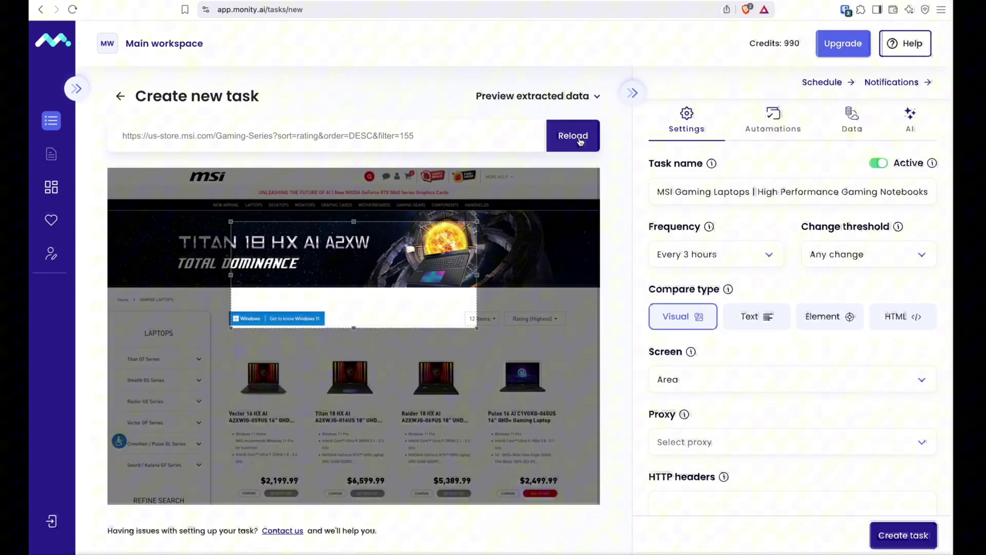
{"action": "left_click_drag", "start_coordinate": [335, 394], "coordinate": [352, 414]}
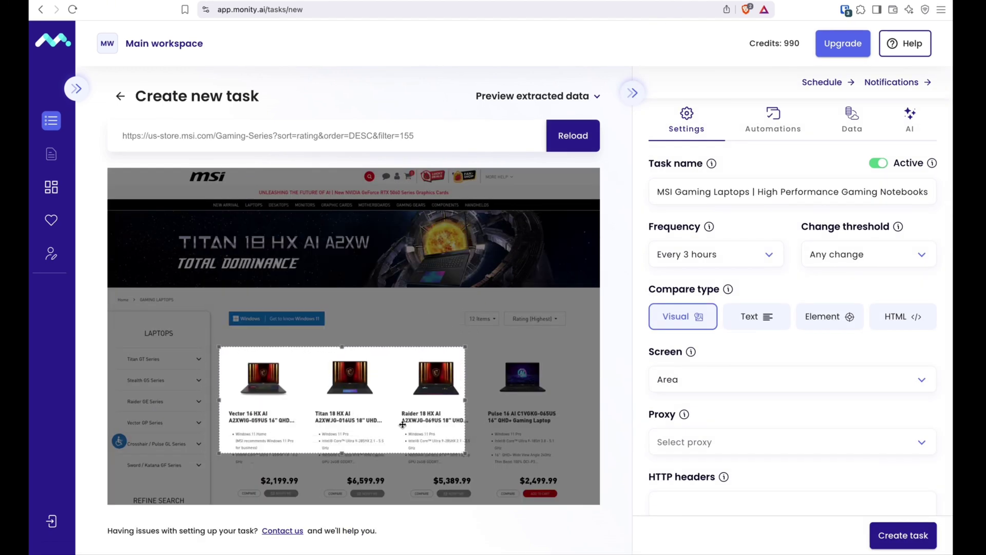
{"action": "left_click_drag", "start_coordinate": [465, 456], "coordinate": [583, 508]}
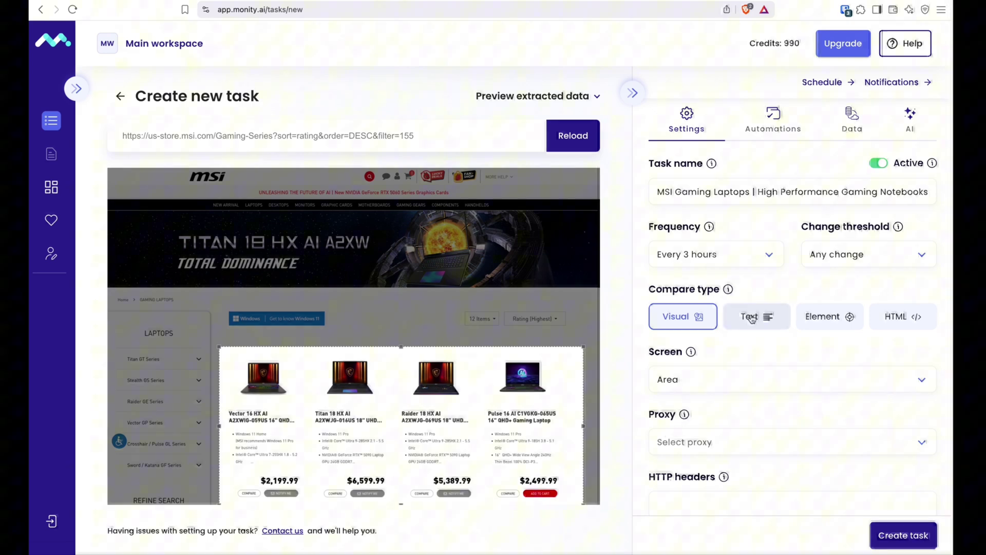
Step: Enable AI notifications with the condition 'Is the price below 2000$?' and create the task
{"action": "left_click", "coordinate": [911, 119]}
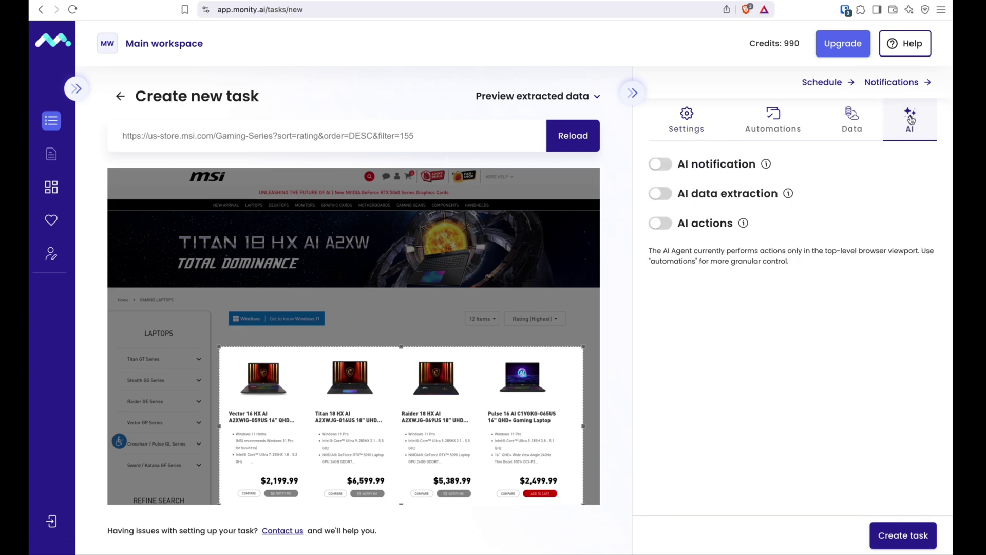
{"action": "left_click", "coordinate": [661, 165]}
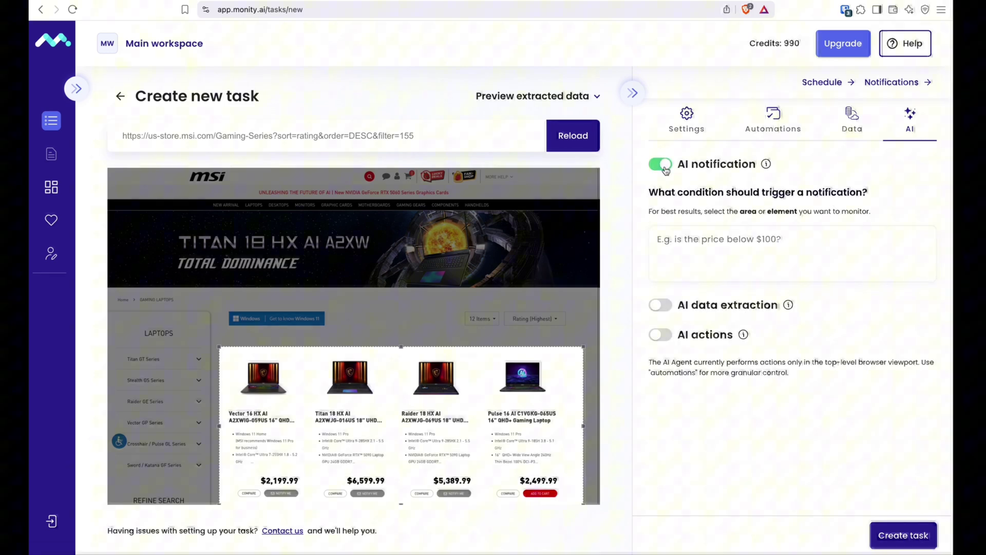
{"action": "left_click", "coordinate": [660, 240]}
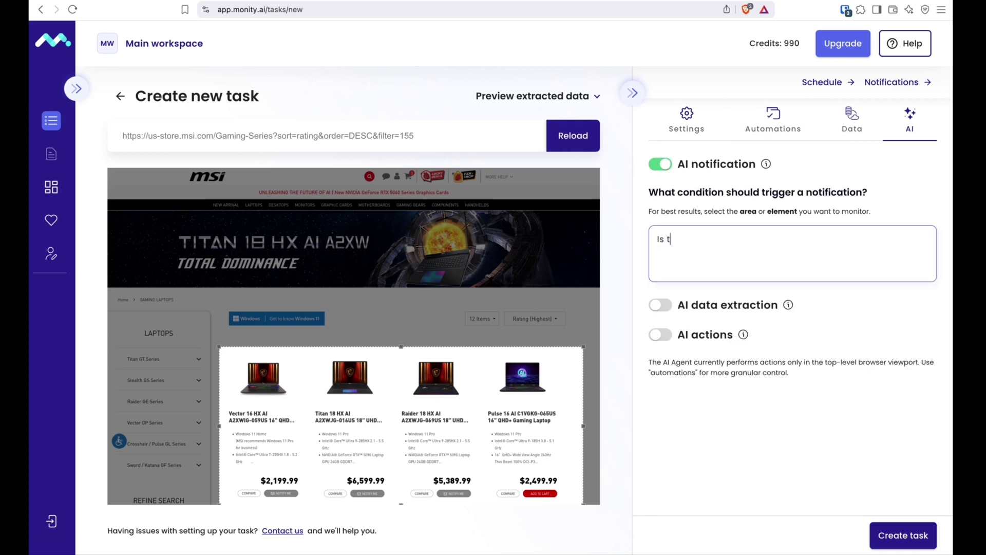
{"action": "type", "text": "Is the price below 2000$?"}
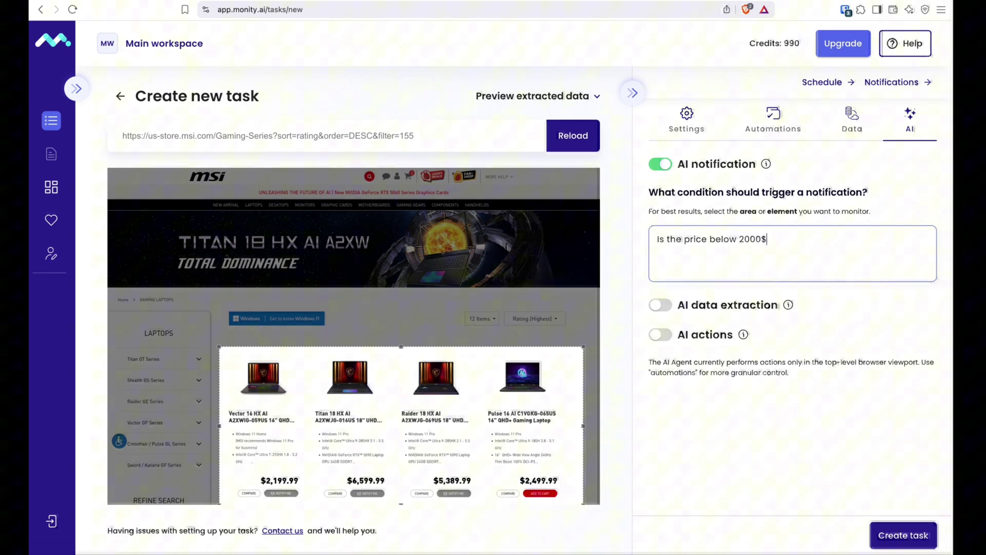
{"action": "left_click", "coordinate": [931, 537]}
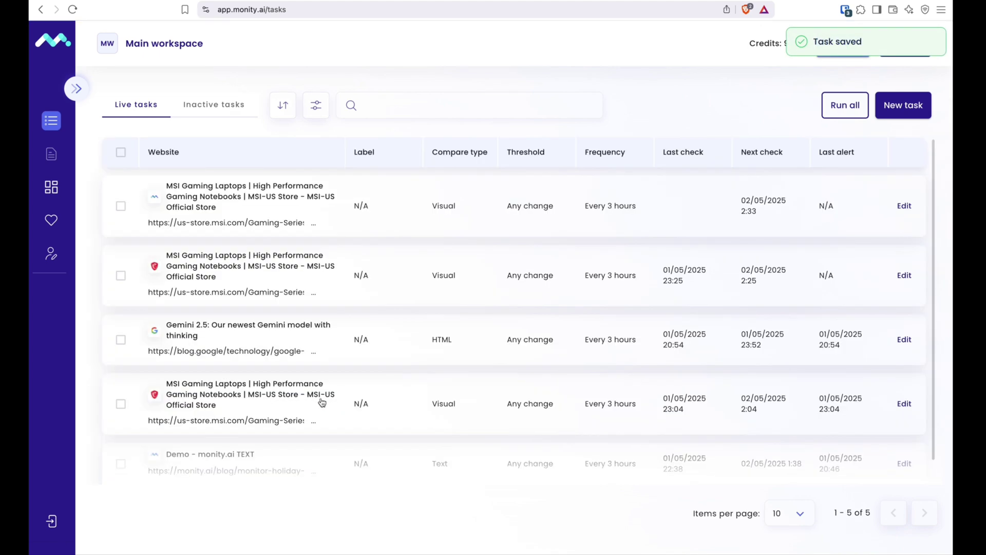
Step: Open the MSI task, compare the alert-sent check's previous and current screenshots, then edit the task
{"action": "left_click", "coordinate": [320, 400]}
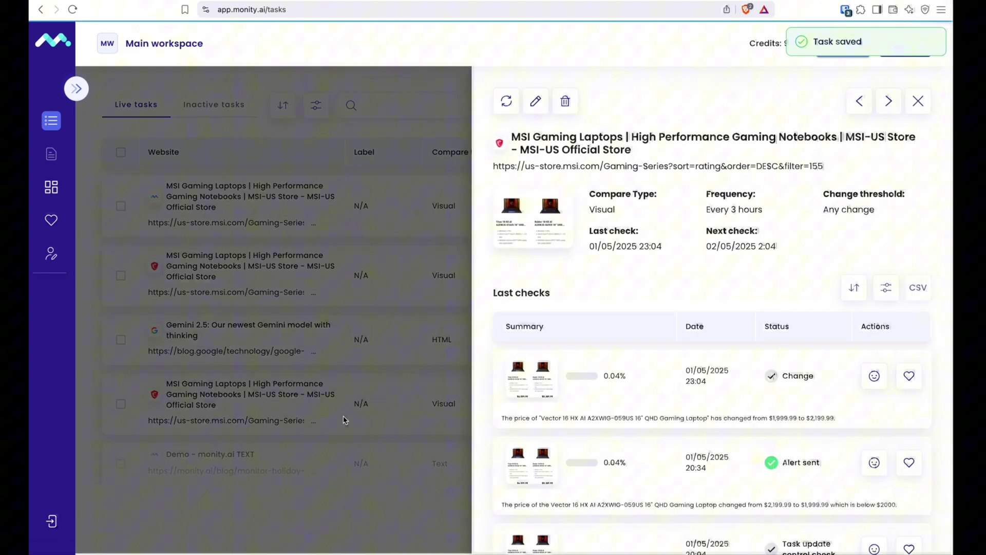
{"action": "left_click", "coordinate": [524, 463]}
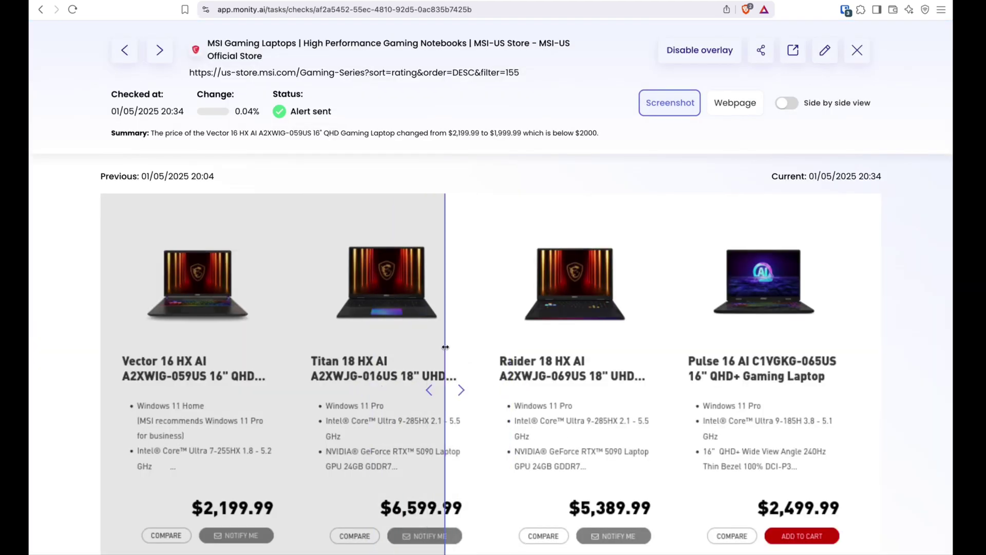
{"action": "left_click_drag", "start_coordinate": [445, 347], "coordinate": [698, 347]}
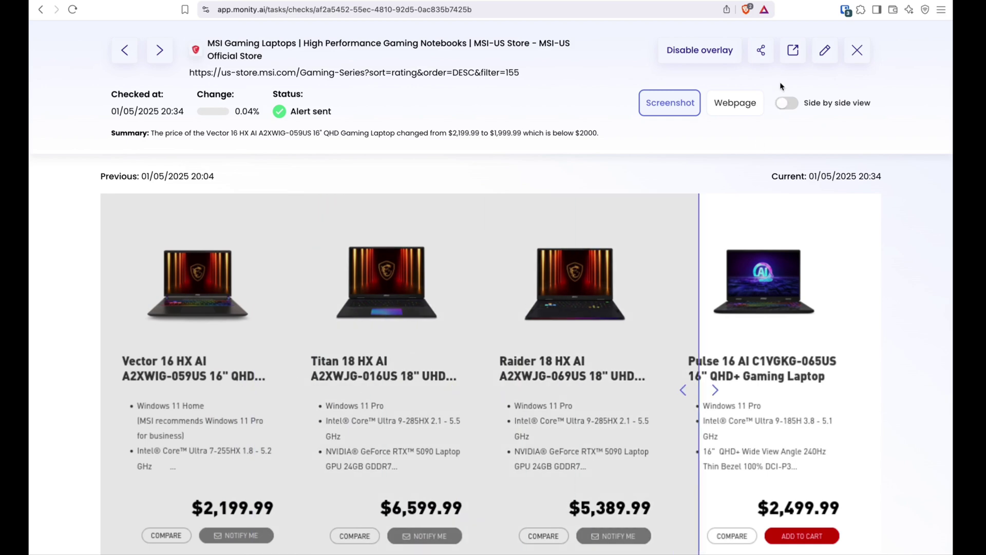
{"action": "left_click", "coordinate": [825, 49]}
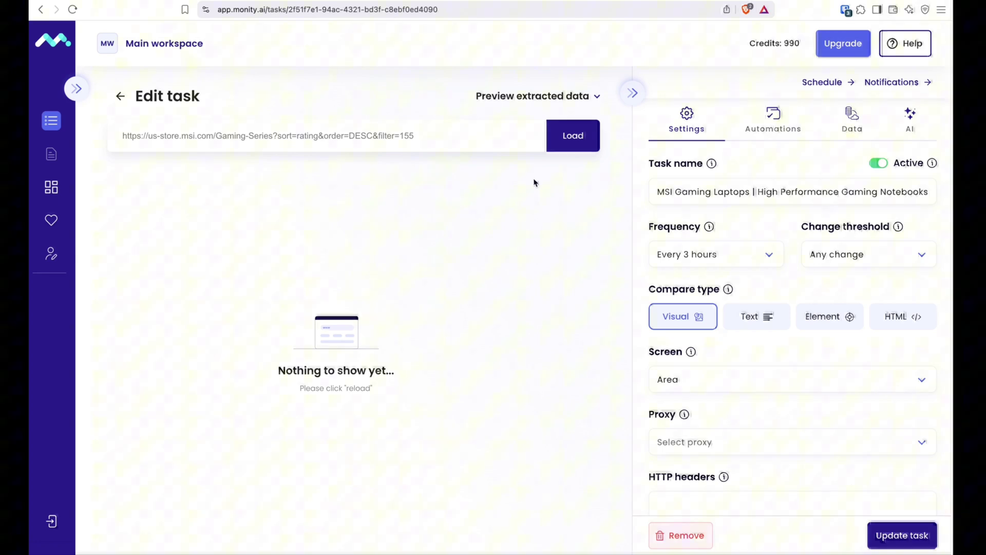
Step: Turn on AI data extraction for each product's name, url, operating system and image url
{"action": "left_click", "coordinate": [910, 124]}
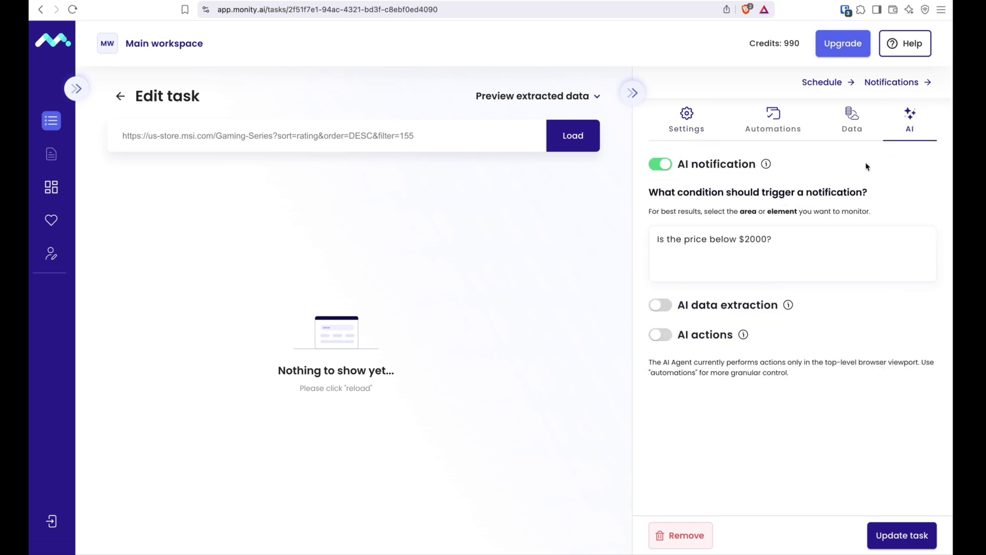
{"action": "left_click", "coordinate": [661, 307]}
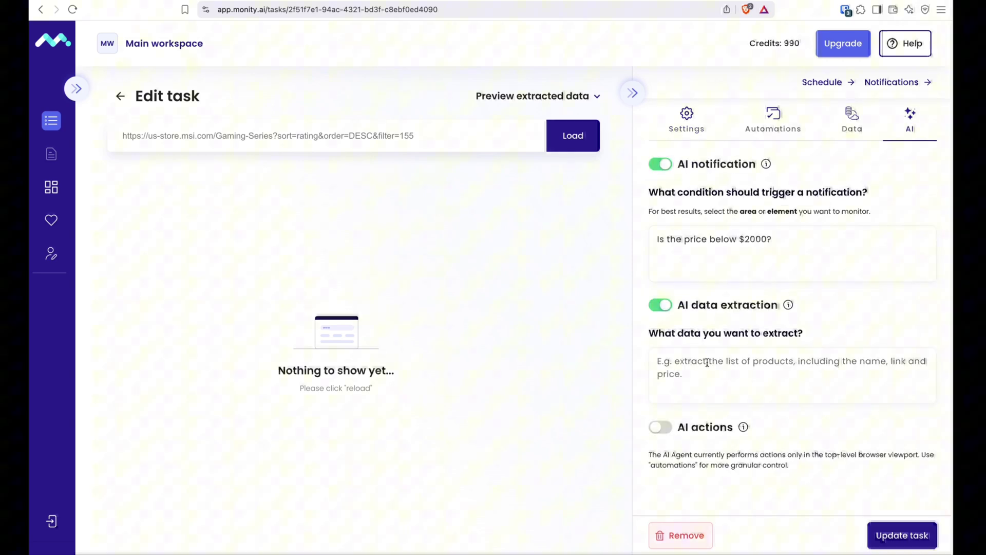
{"action": "left_click", "coordinate": [707, 364]}
{"action": "type", "text": "Extract the list of"}
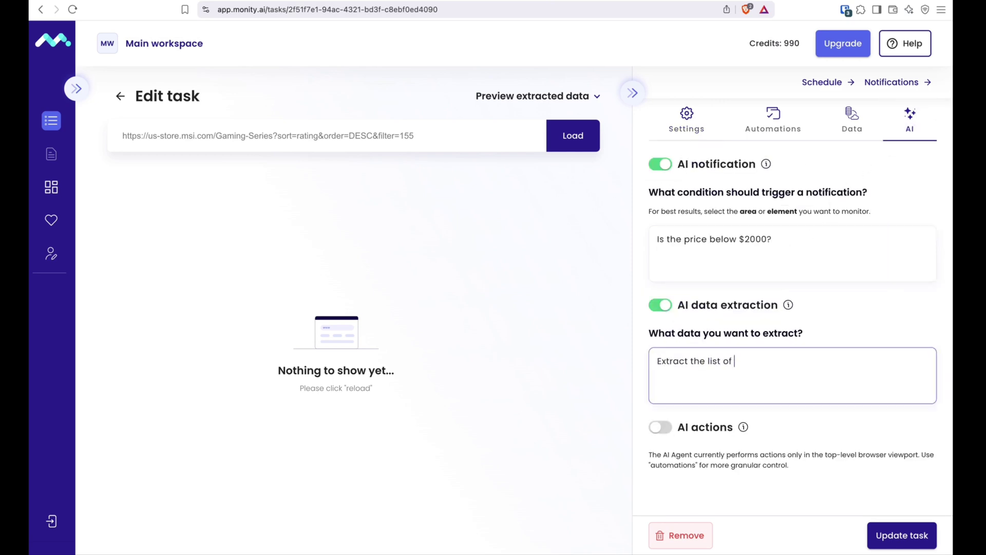
{"action": "type", "text": " products with name, url, operating system and image url"}
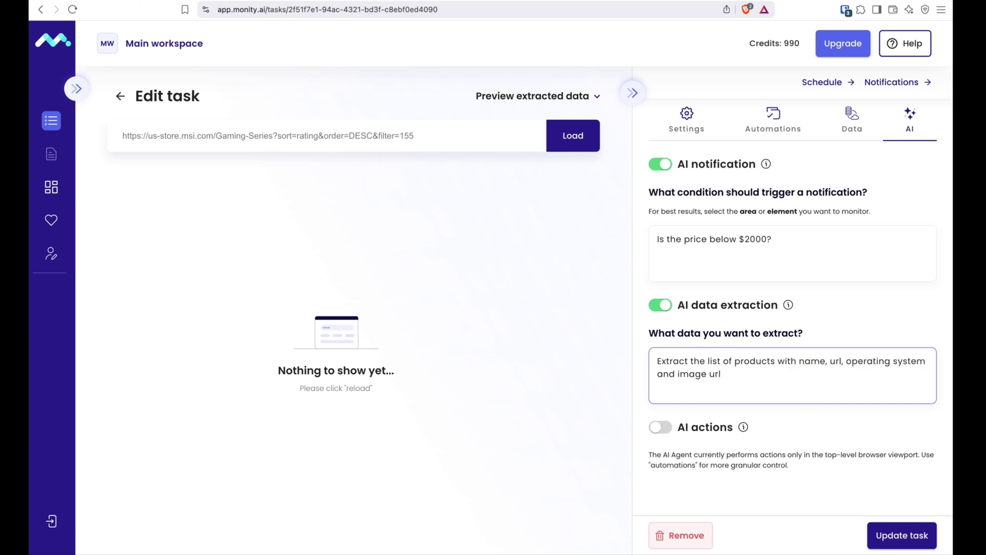
Step: Load the page preview, show the extracted JSON data, then start a new task
{"action": "left_click", "coordinate": [563, 142]}
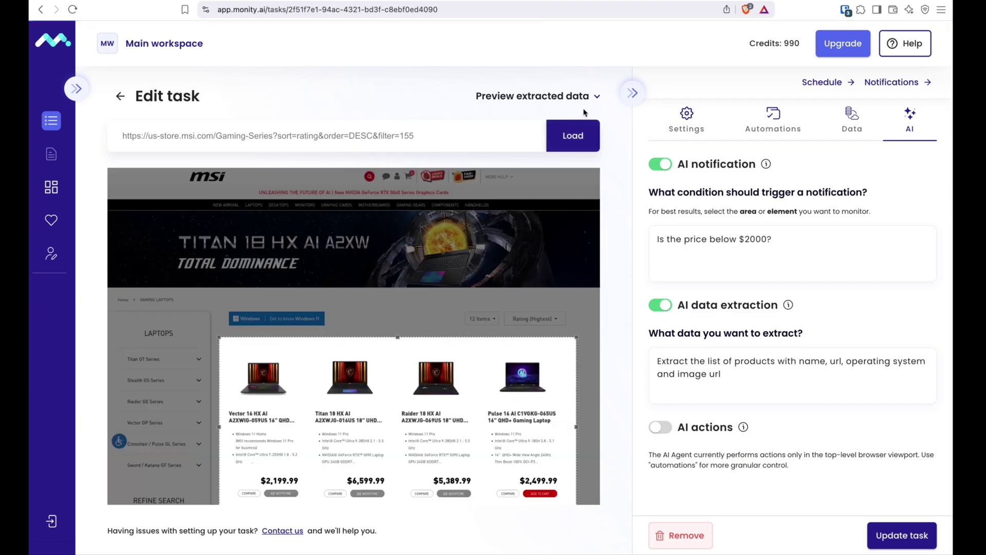
{"action": "left_click", "coordinate": [577, 96]}
{"action": "left_click", "coordinate": [499, 121]}
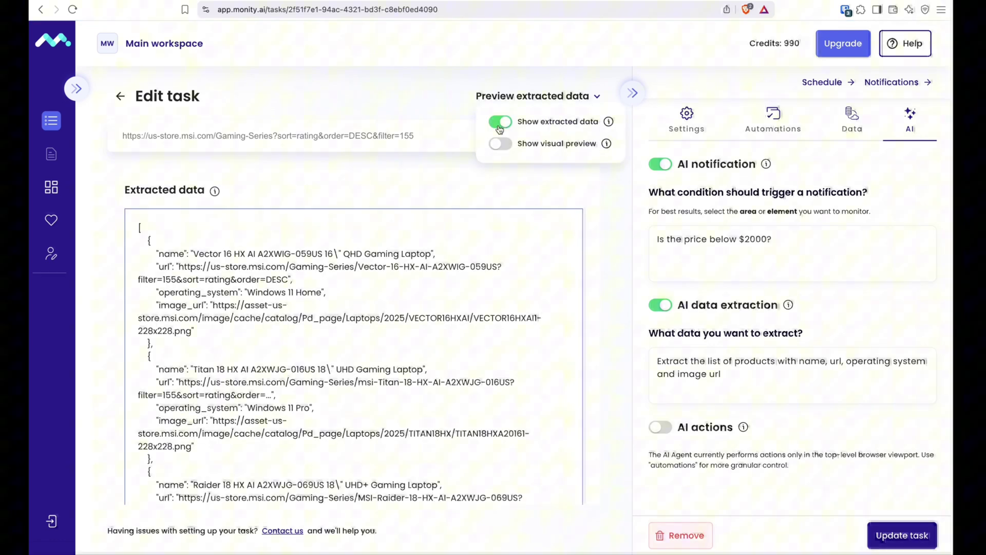
{"action": "left_click", "coordinate": [251, 254]}
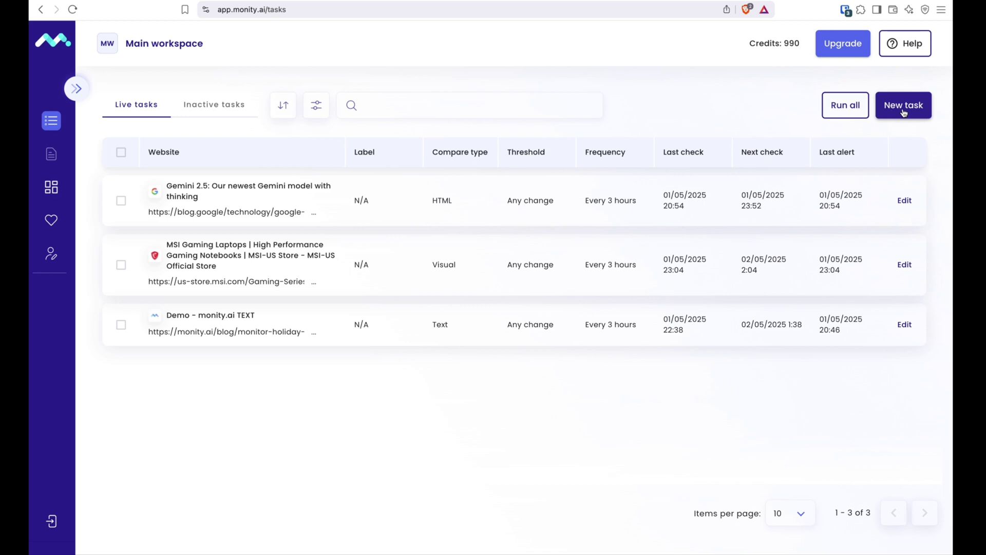
{"action": "left_click", "coordinate": [900, 103]}
Step: Create a monity.ai task whose AI actions fill the contact form with dummy data
{"action": "left_click", "coordinate": [418, 136]}
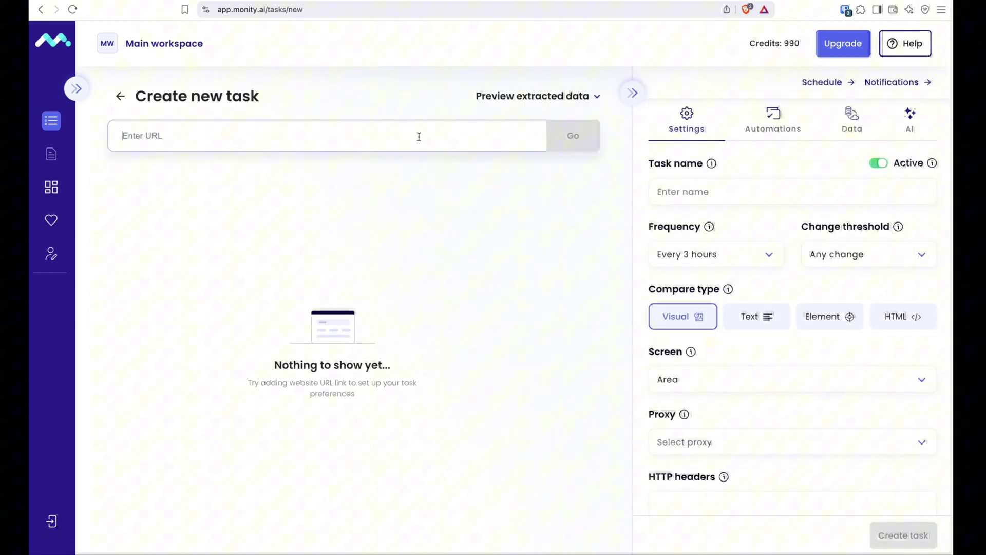
{"action": "type", "text": "monity.ai"}
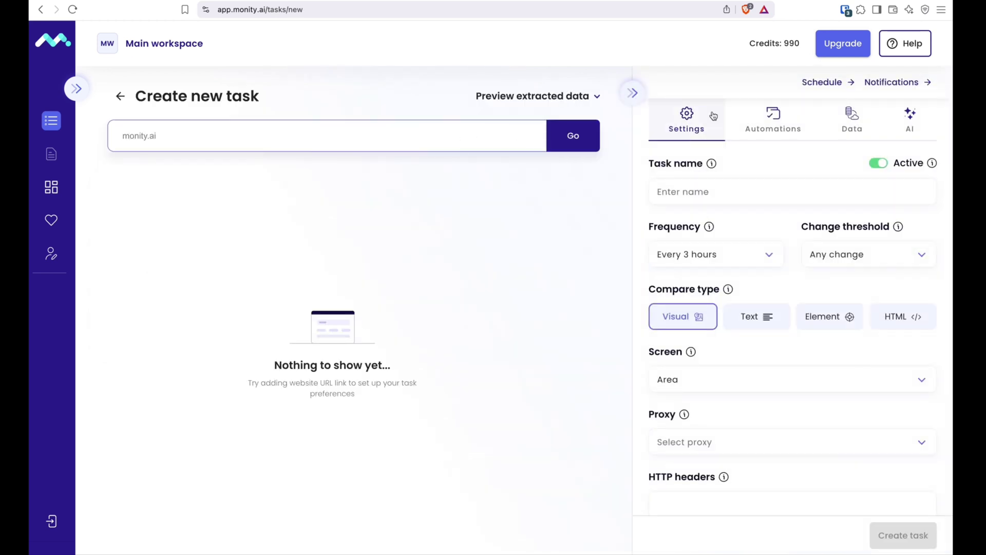
{"action": "left_click", "coordinate": [910, 119]}
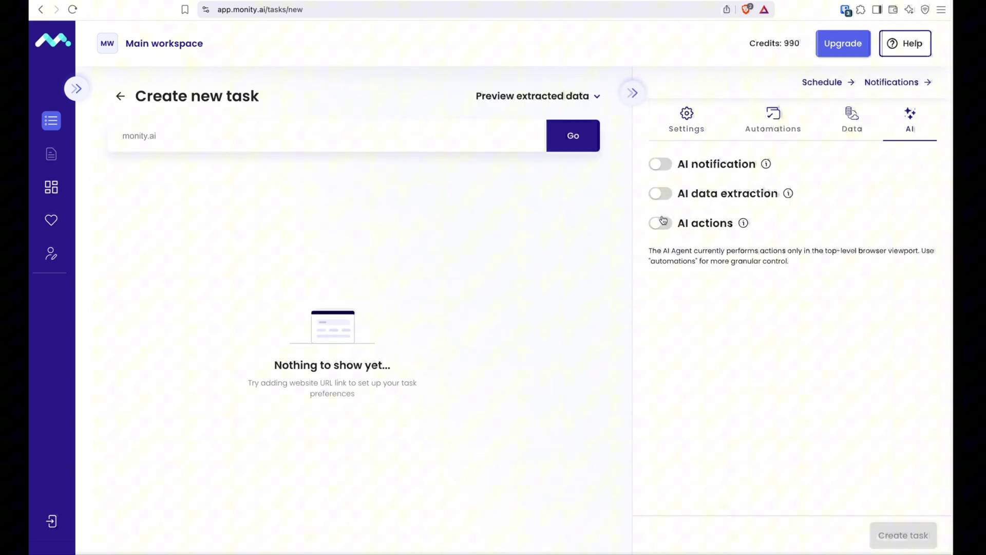
{"action": "left_click", "coordinate": [677, 222]}
{"action": "left_click", "coordinate": [691, 299]}
{"action": "type", "text": "Navigate to contact us page"}
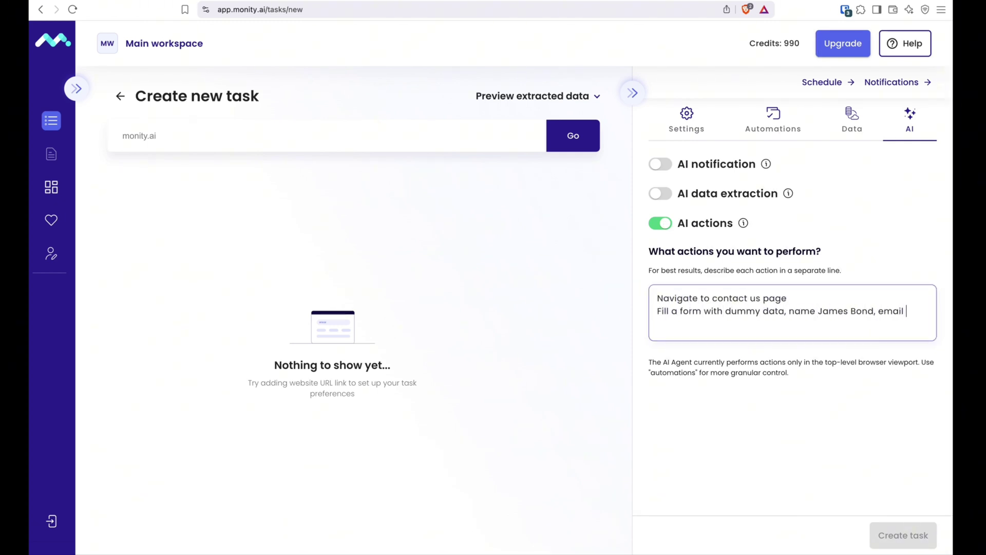
{"action": "type", "text": "@gmail.com and a message"}
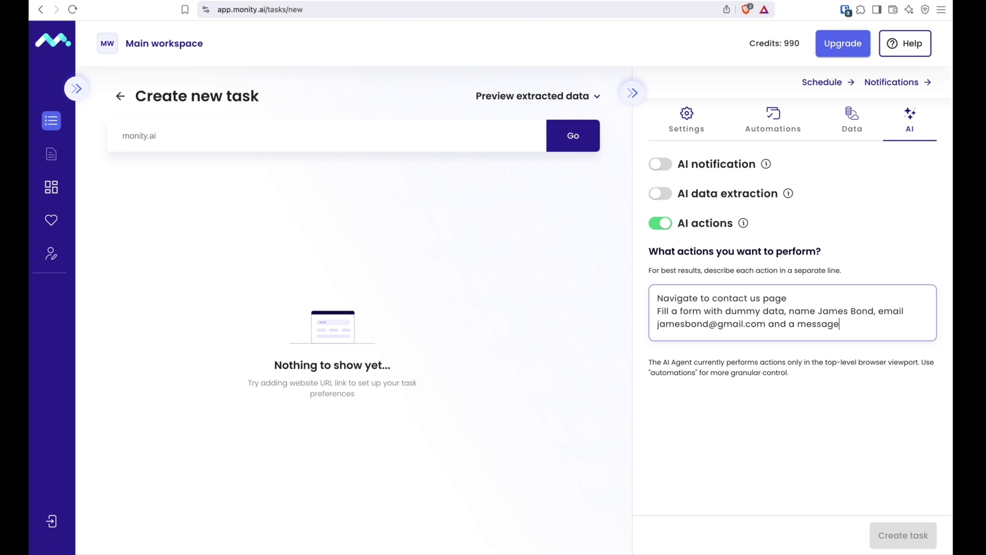
{"action": "type", "text": ", it is a great tool!"}
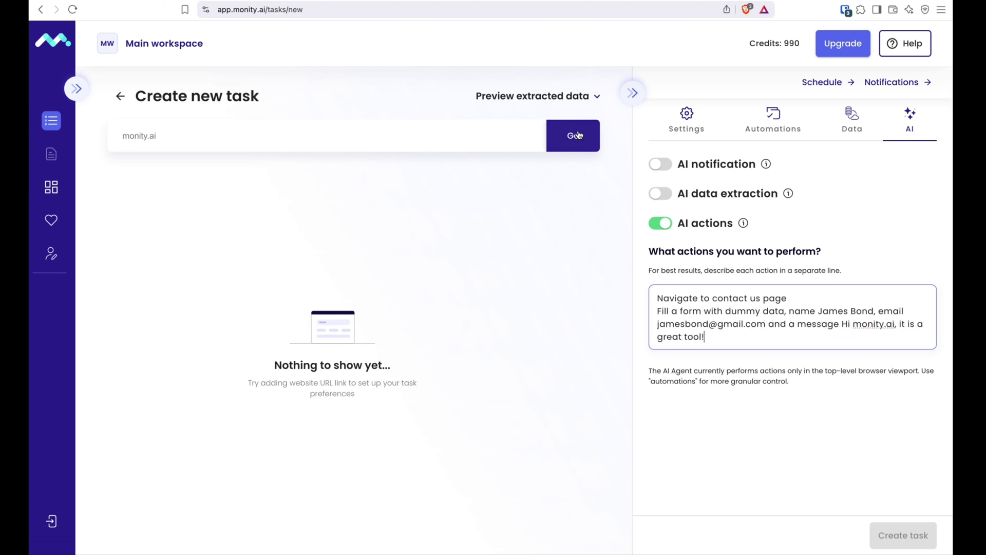
Step: Load the monity.ai preview and frame the monitored area over the whole contact form
{"action": "left_click", "coordinate": [578, 135]}
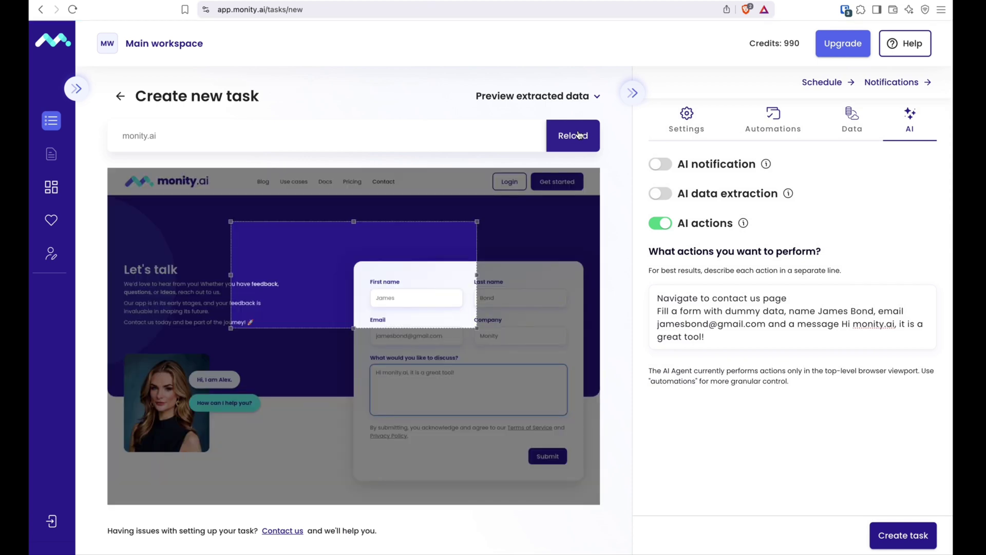
{"action": "left_click_drag", "start_coordinate": [464, 266], "coordinate": [558, 313]}
{"action": "left_click_drag", "start_coordinate": [568, 375], "coordinate": [582, 459]}
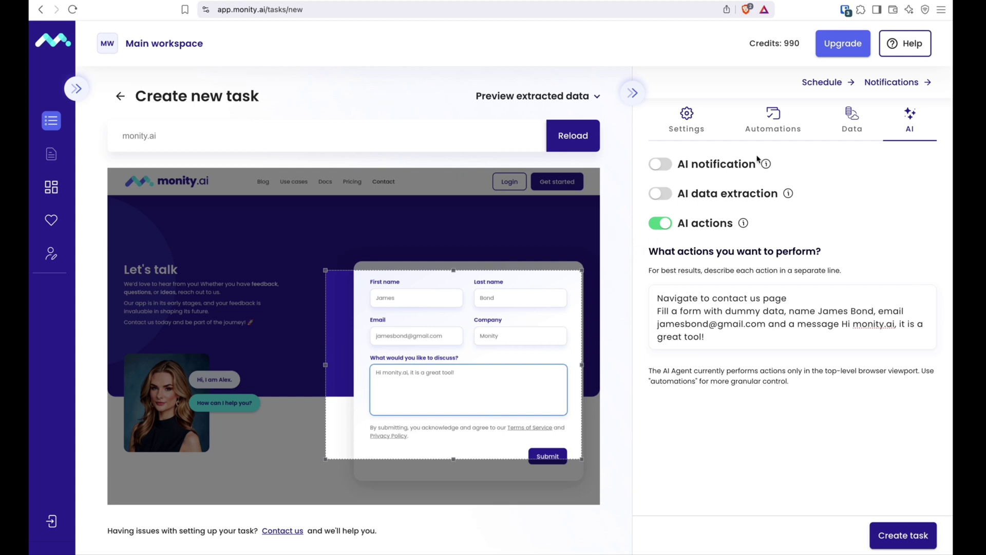
{"action": "left_click", "coordinate": [771, 123]}
Step: Add an automation step and set its action type to Inject JS
{"action": "left_click", "coordinate": [894, 199]}
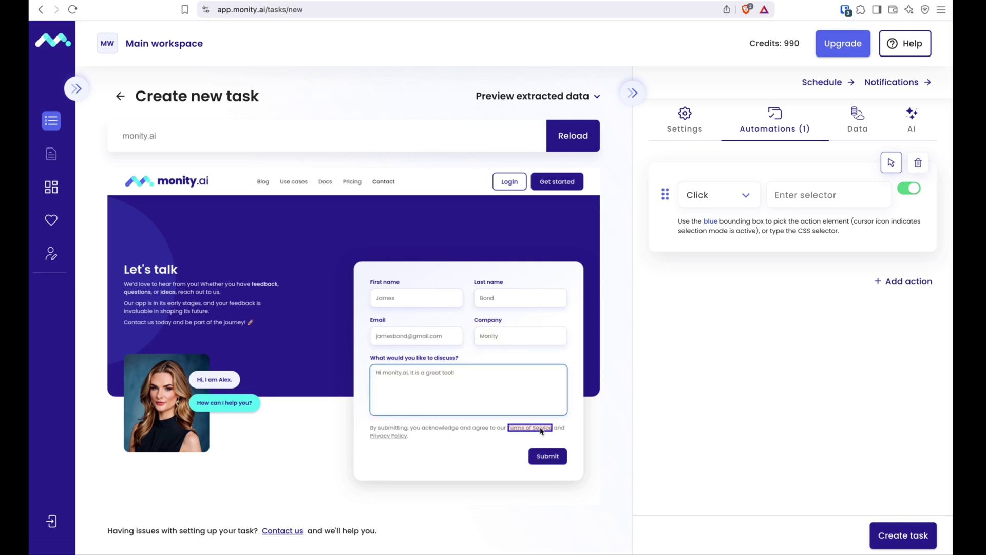
{"action": "left_click", "coordinate": [719, 208]}
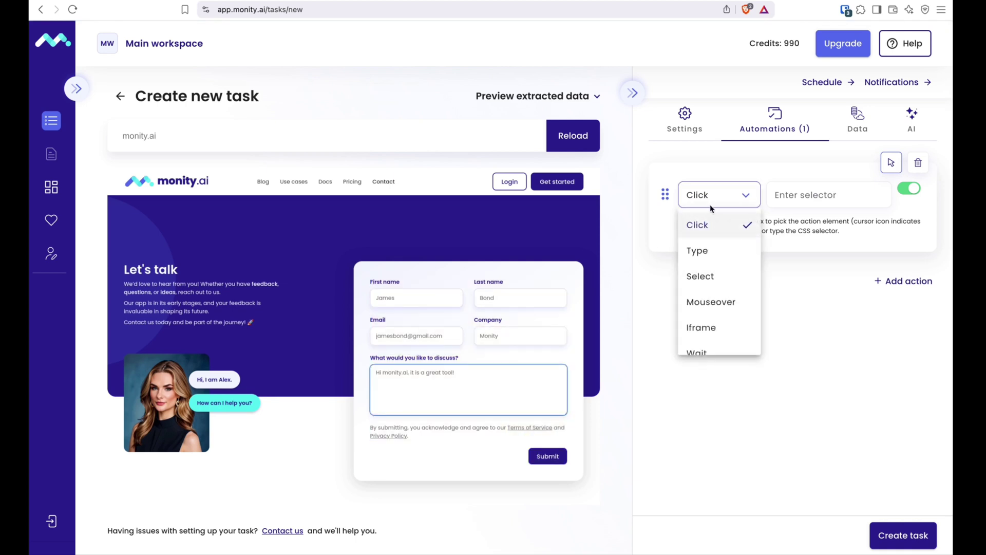
{"action": "scroll", "coordinate": [710, 288], "scroll_direction": "down", "scroll_amount": 2}
{"action": "scroll", "coordinate": [713, 294], "scroll_direction": "down", "scroll_amount": 3}
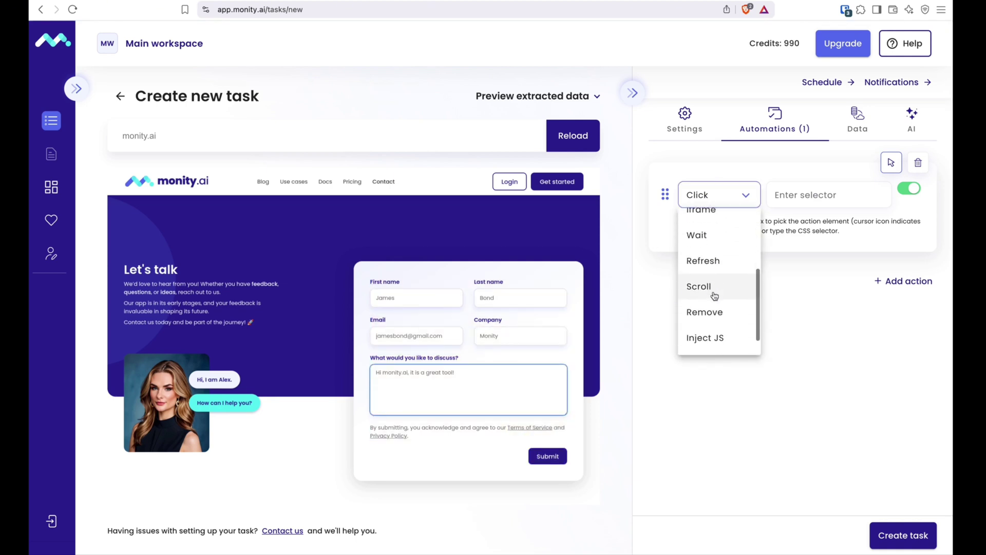
{"action": "left_click", "coordinate": [715, 310]}
{"action": "left_click", "coordinate": [717, 200]}
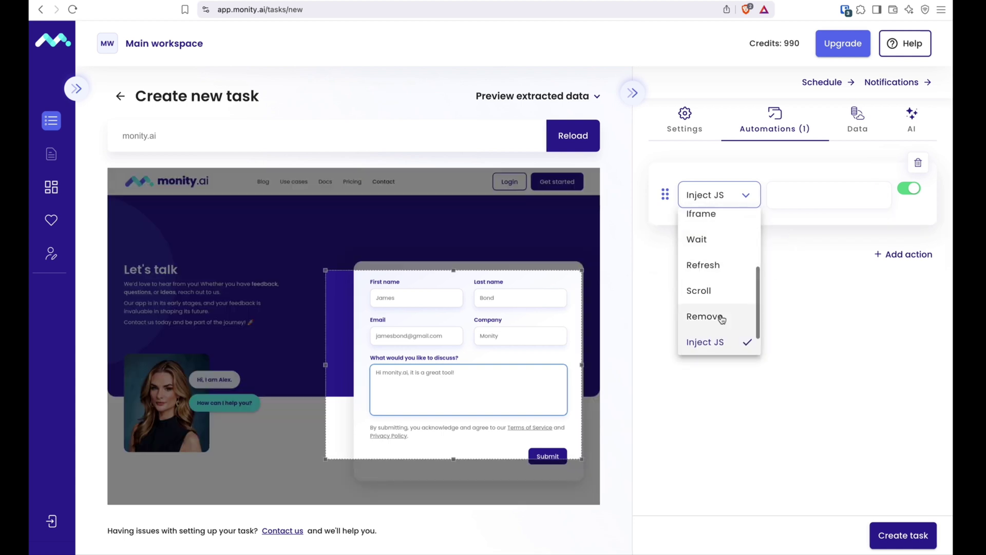
{"action": "scroll", "coordinate": [716, 328], "scroll_direction": "down", "scroll_amount": 1}
{"action": "scroll", "coordinate": [714, 339], "scroll_direction": "up", "scroll_amount": 1}
{"action": "left_click", "coordinate": [718, 343]}
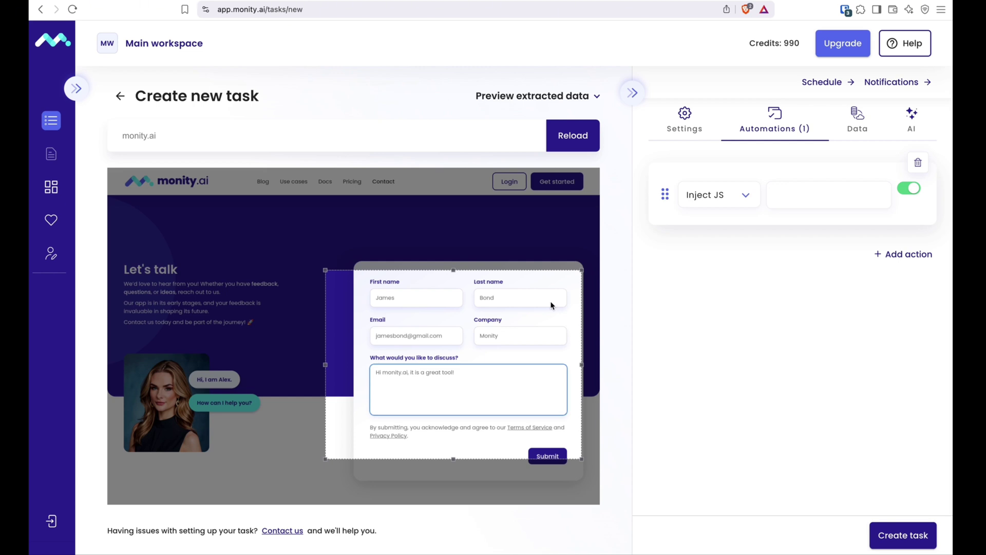
Step: Start a fresh task for the pasted holiday-deals blog post URL and load its preview
{"action": "left_click", "coordinate": [120, 96]}
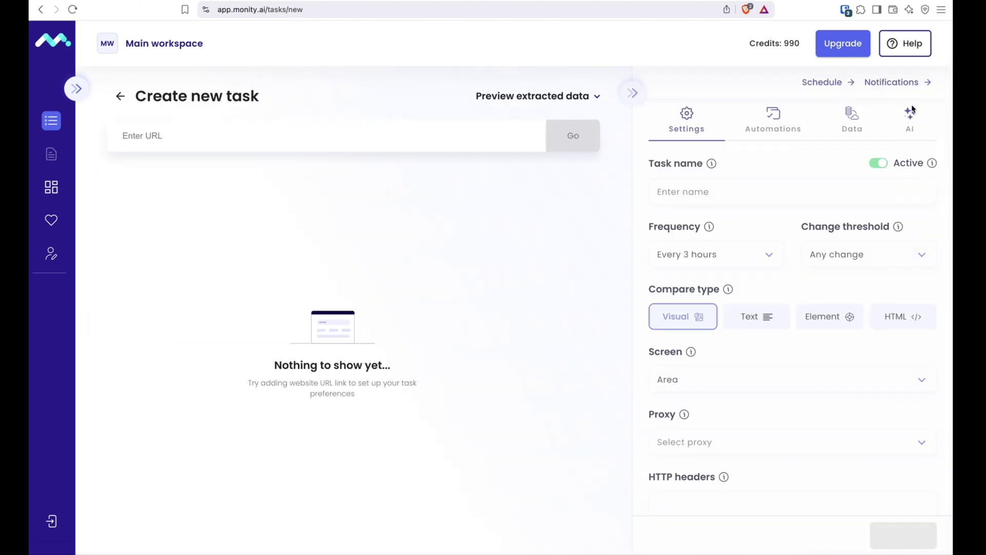
{"action": "left_click", "coordinate": [474, 131]}
{"action": "type", "text": "https://monity.ai/blog/monitor-holiday-packages-airline-tickets-hotel-prices"}
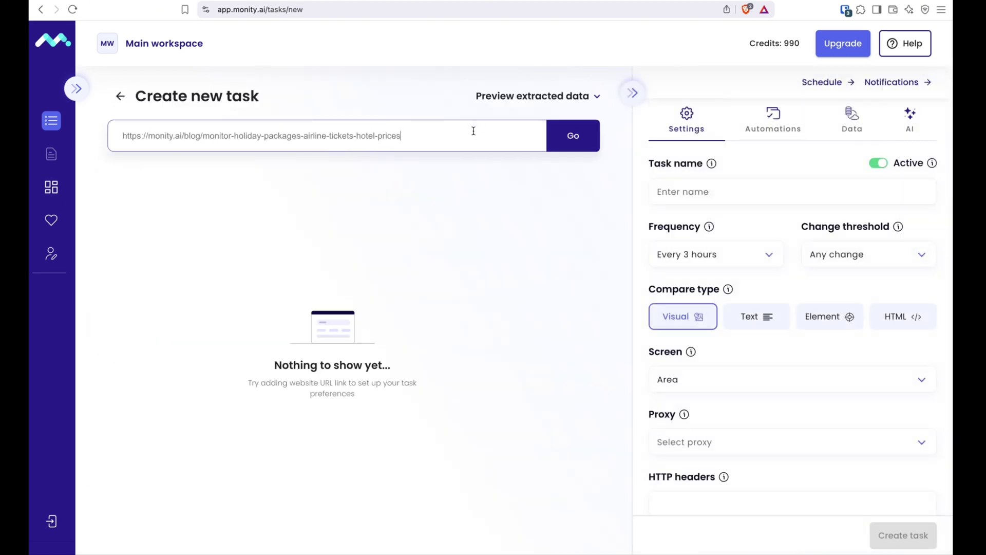
{"action": "left_click", "coordinate": [589, 148]}
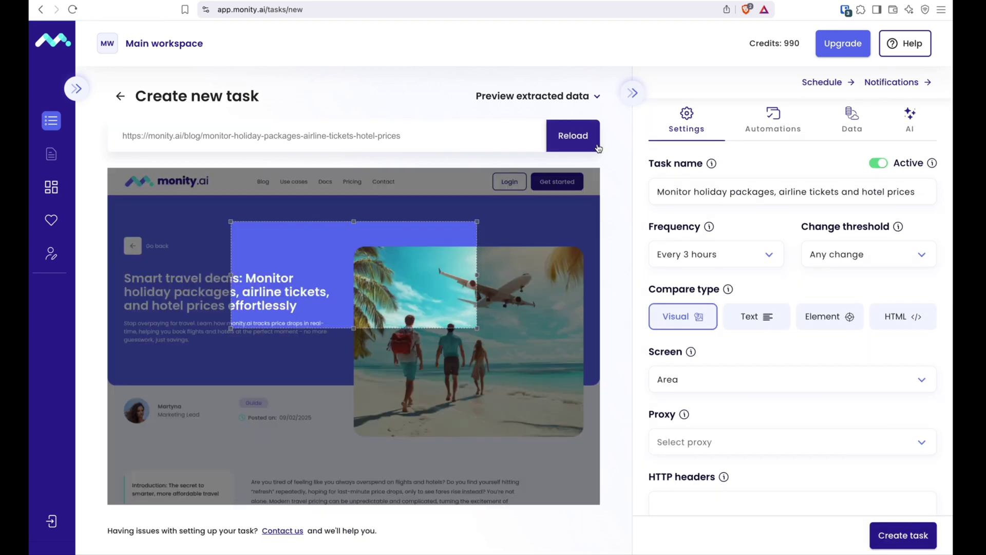
Step: Set the compare type to Text and enter the keyword booking.com
{"action": "left_click", "coordinate": [771, 317]}
{"action": "left_click", "coordinate": [829, 316]}
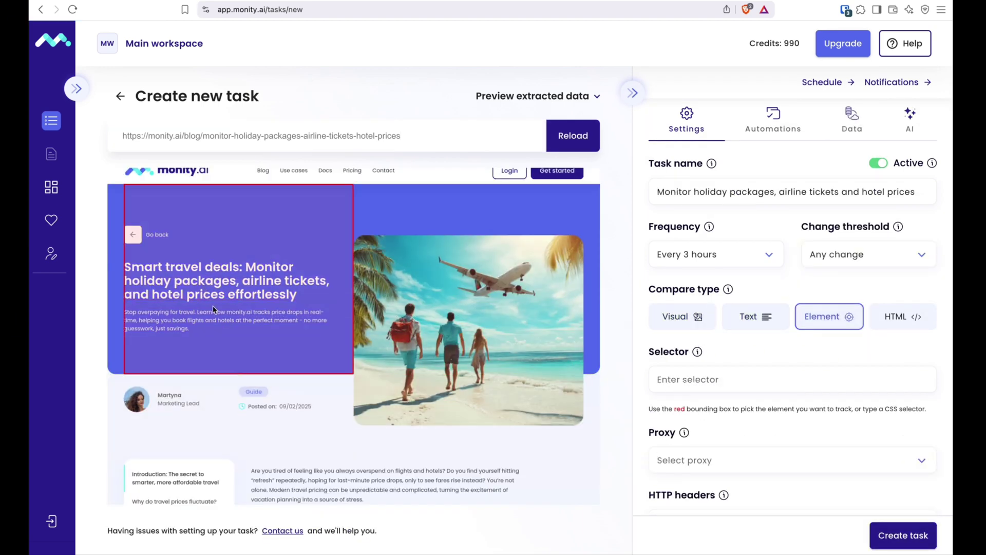
{"action": "scroll", "coordinate": [214, 309], "scroll_direction": "down", "scroll_amount": 3}
{"action": "scroll", "coordinate": [297, 445], "scroll_direction": "up", "scroll_amount": 2}
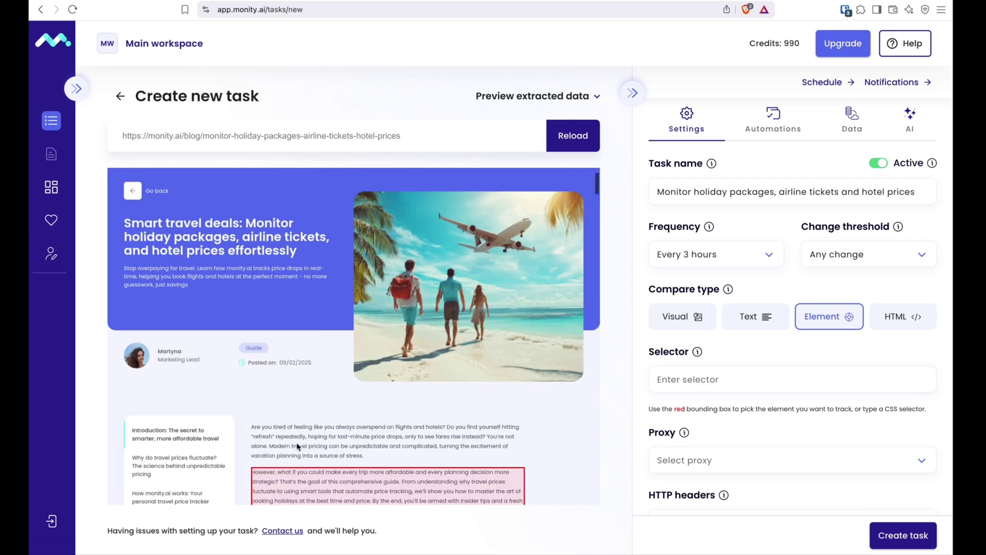
{"action": "scroll", "coordinate": [297, 445], "scroll_direction": "up", "scroll_amount": 1}
{"action": "left_click", "coordinate": [739, 327]}
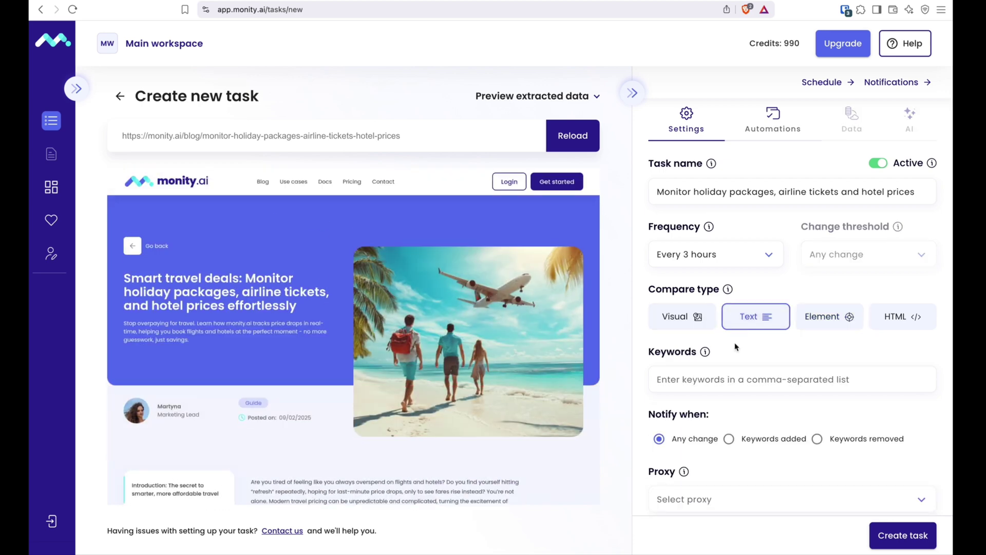
{"action": "left_click", "coordinate": [720, 380]}
{"action": "type", "text": "b"}
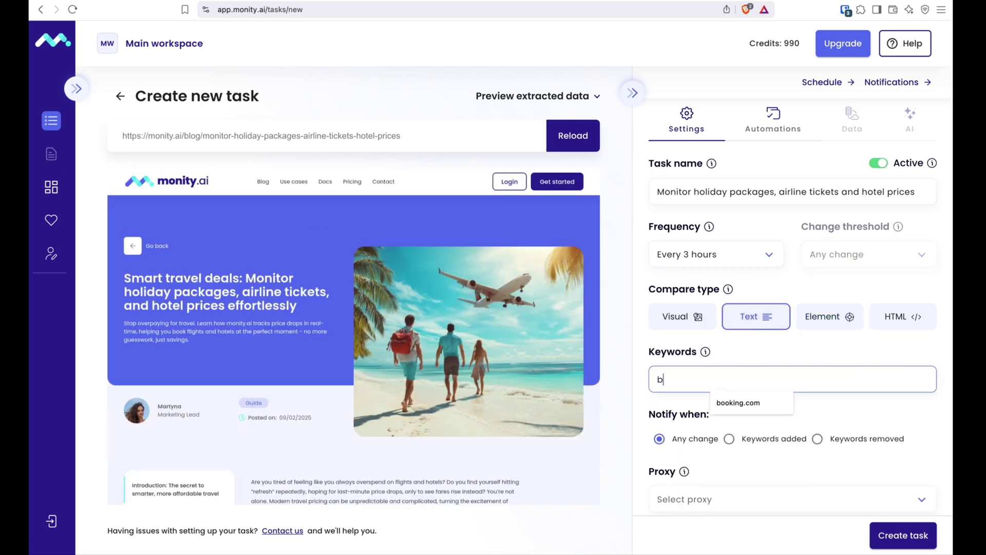
{"action": "type", "text": "ooking.com"}
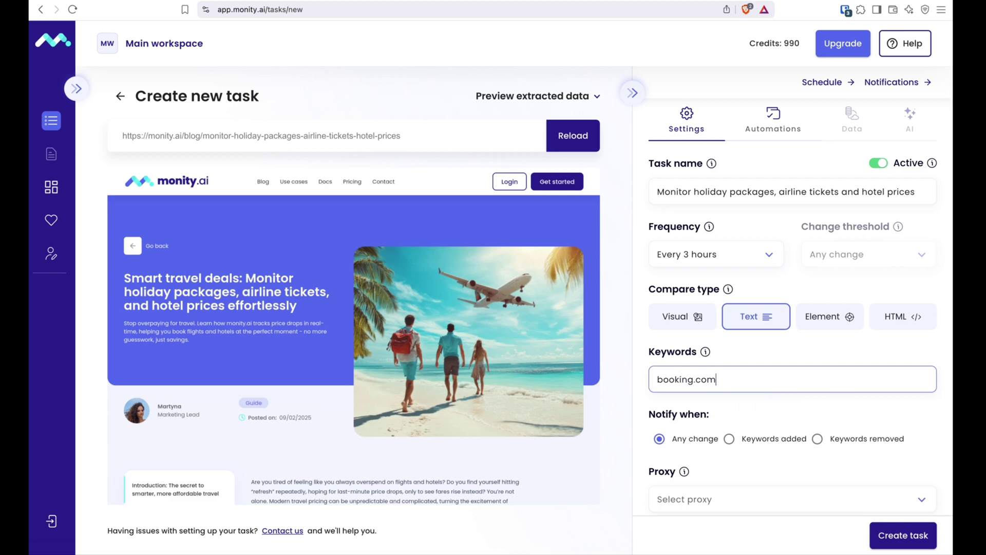
Step: Create the keyword task and open the Demo task's Keywords added check
{"action": "left_click", "coordinate": [894, 525]}
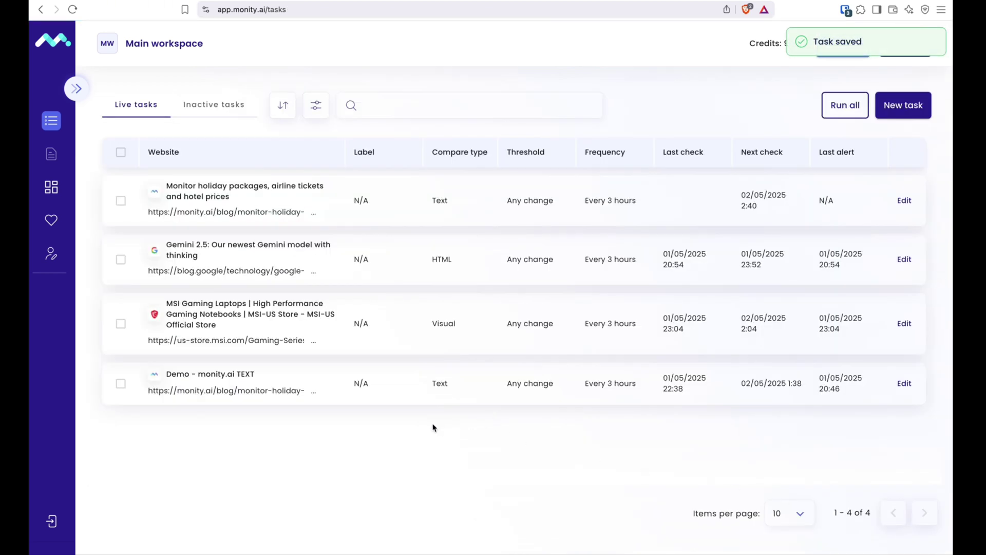
{"action": "left_click", "coordinate": [280, 388]}
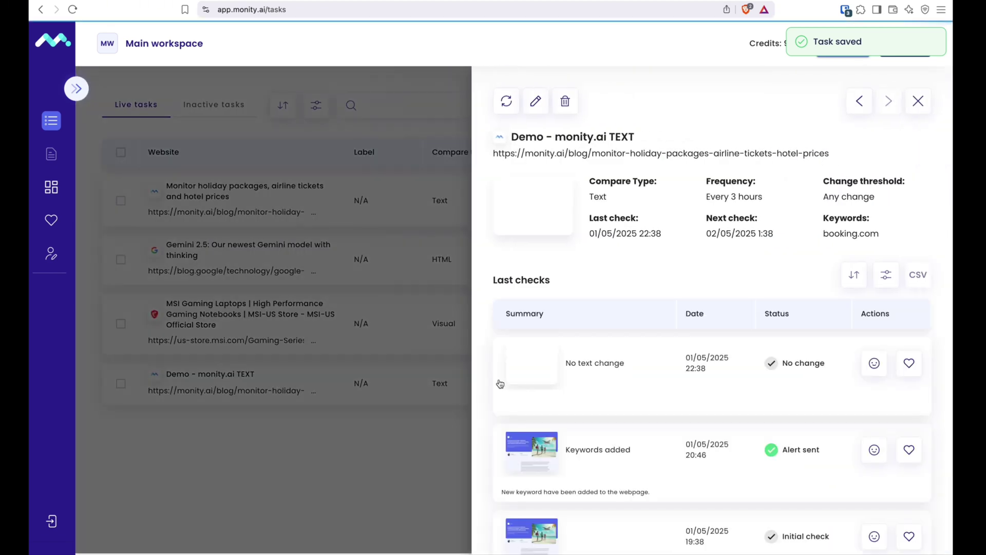
{"action": "left_click", "coordinate": [533, 436]}
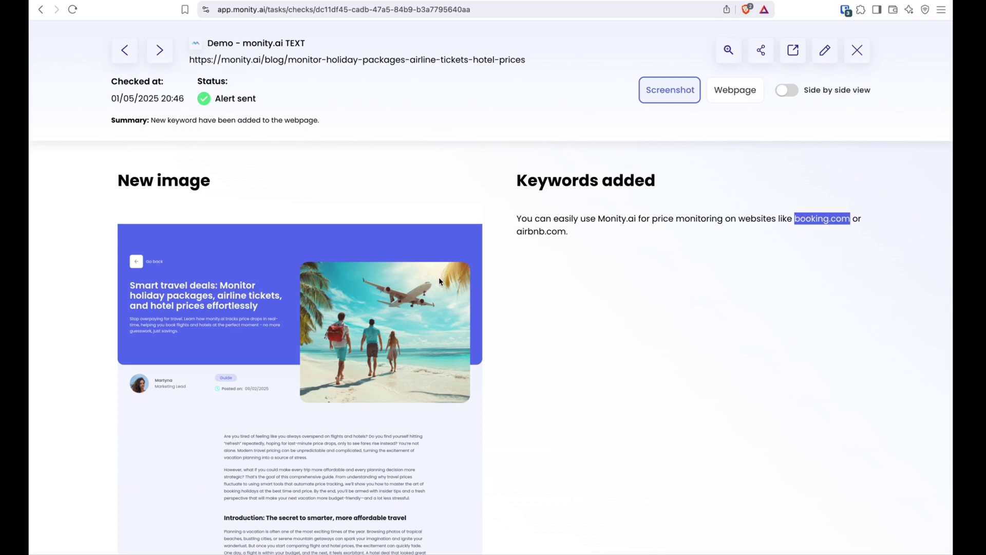
{"action": "scroll", "coordinate": [440, 277], "scroll_direction": "down", "scroll_amount": 20}
{"action": "scroll", "coordinate": [368, 226], "scroll_direction": "up", "scroll_amount": 1}
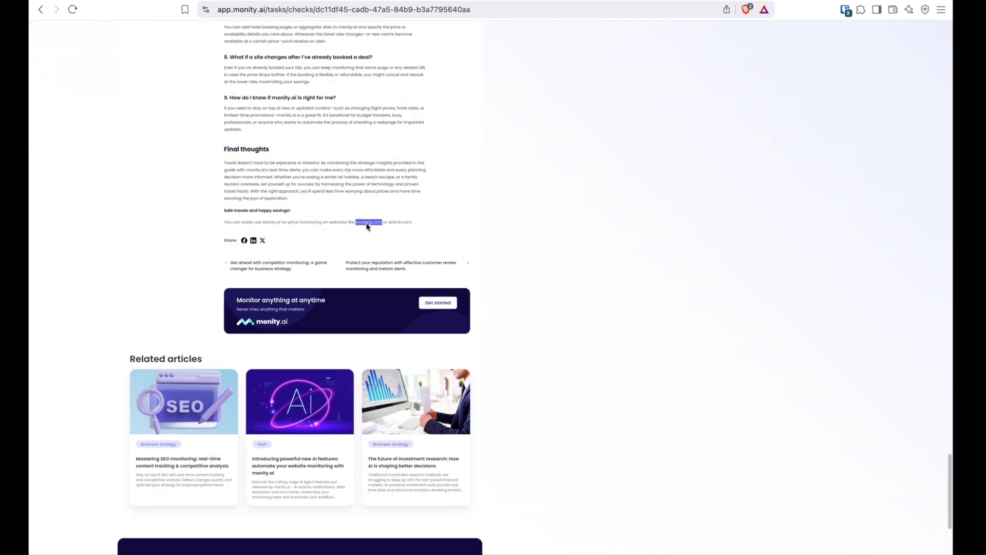
{"action": "scroll", "coordinate": [368, 227], "scroll_direction": "up", "scroll_amount": 3}
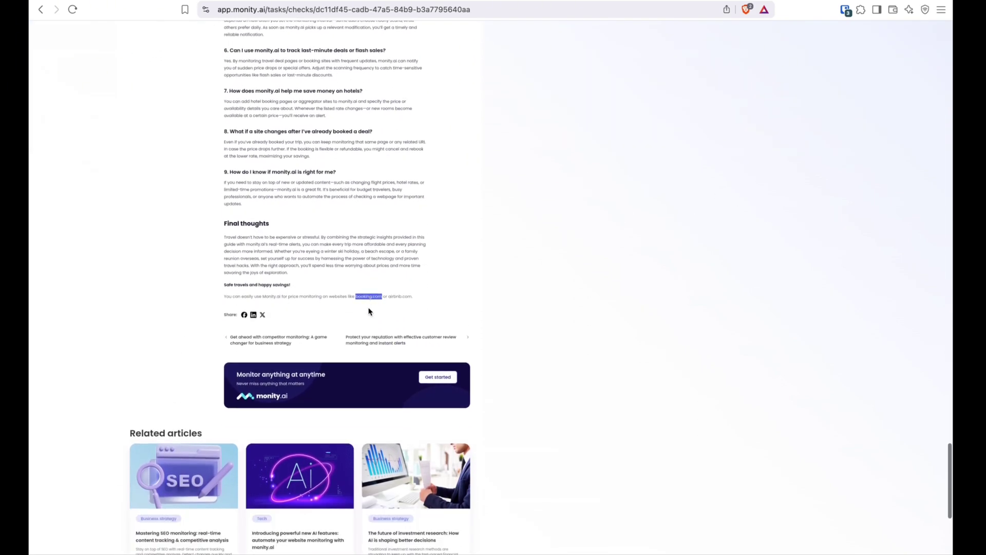
{"action": "scroll", "coordinate": [367, 311], "scroll_direction": "up", "scroll_amount": 20}
Step: Show the live webpage with the added booking.com sentence highlighted
{"action": "left_click", "coordinate": [739, 90]}
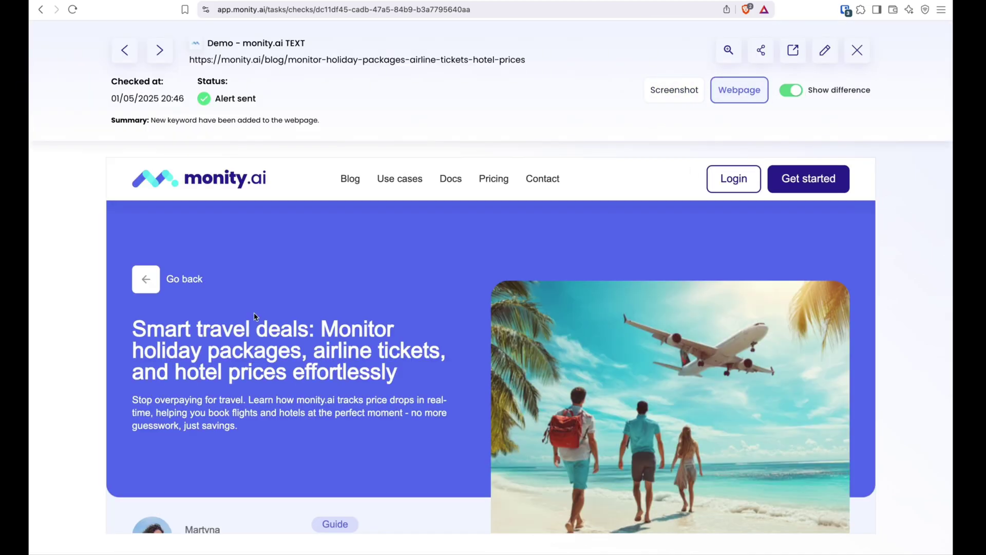
{"action": "scroll", "coordinate": [255, 316], "scroll_direction": "down", "scroll_amount": 20}
{"action": "scroll", "coordinate": [457, 305], "scroll_direction": "up", "scroll_amount": 5}
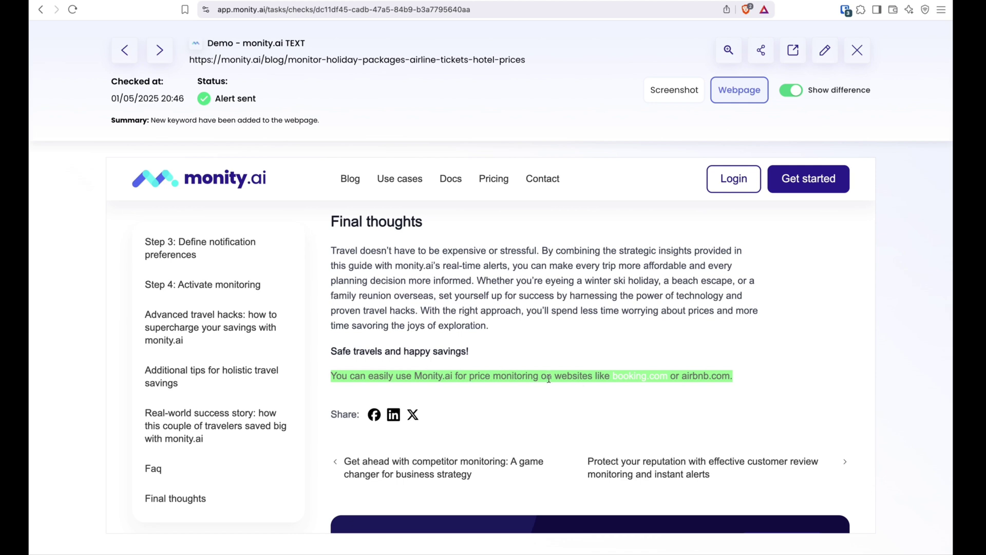
Step: Create and save a full-page HTML-compare task for the pasted Gemini 2.5 blog post URL
{"action": "left_click", "coordinate": [857, 50]}
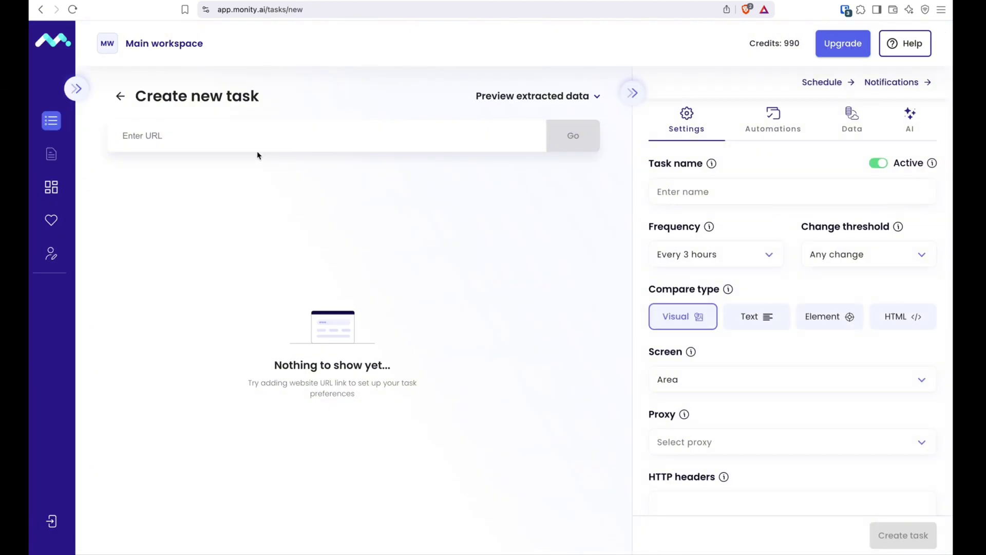
{"action": "left_click", "coordinate": [273, 135]}
{"action": "type", "text": "https://blog.google/technology/google-deepmind/gemini-model-thinking-updates-march-2025/"}
{"action": "left_click", "coordinate": [673, 381]}
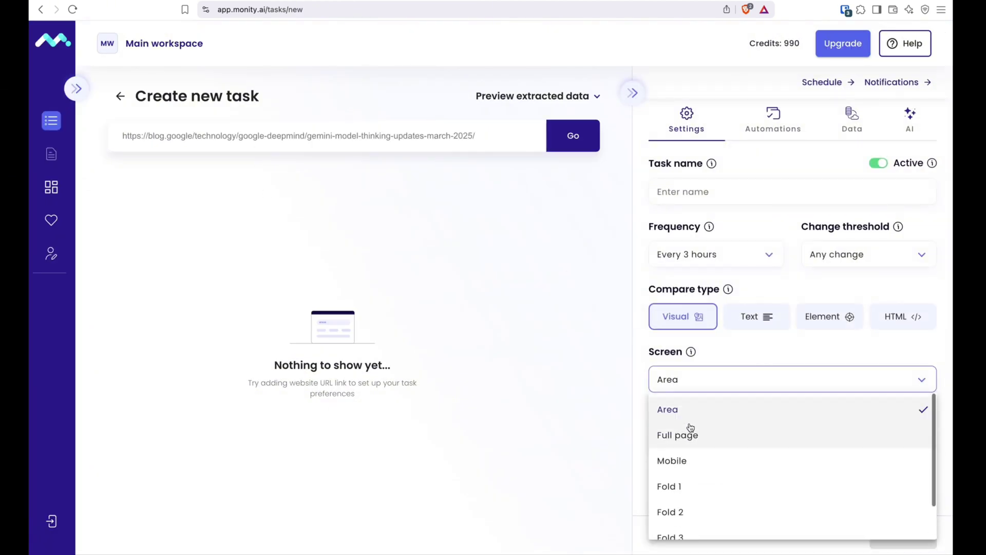
{"action": "left_click", "coordinate": [686, 435]}
{"action": "left_click", "coordinate": [900, 317]}
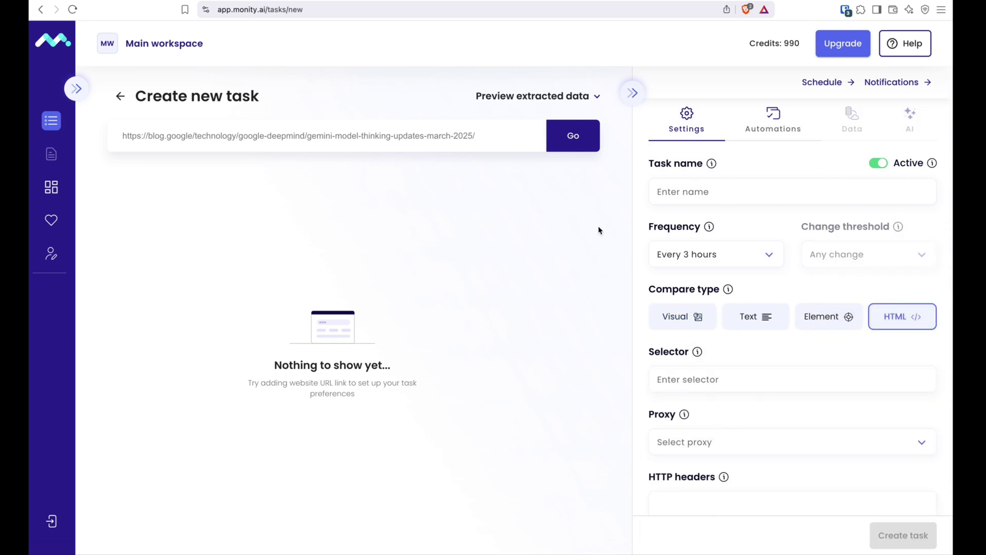
{"action": "left_click", "coordinate": [573, 137]}
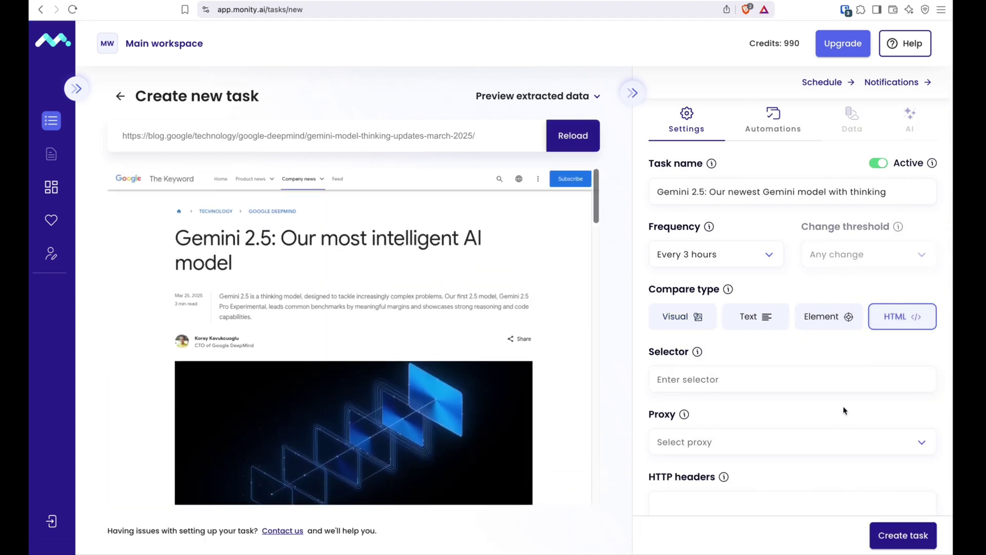
{"action": "left_click", "coordinate": [910, 540]}
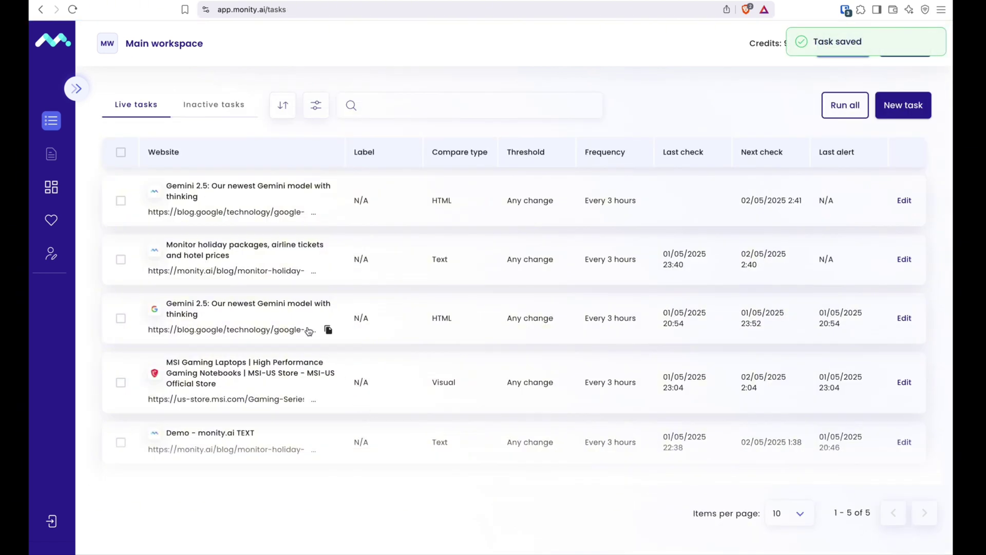
Step: View the older Gemini task's HTML change diff, then go to the Monity.ai login page
{"action": "left_click", "coordinate": [276, 313]}
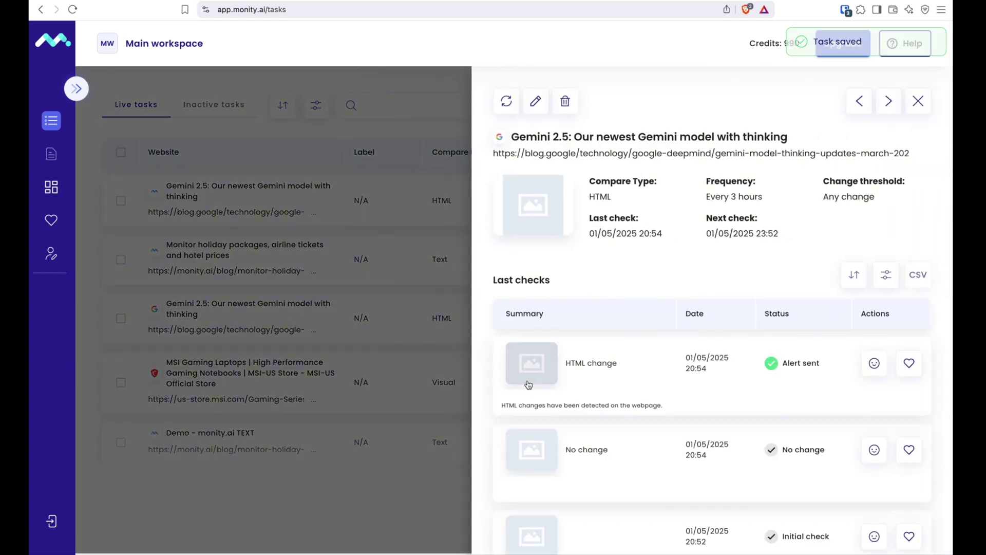
{"action": "left_click", "coordinate": [533, 382]}
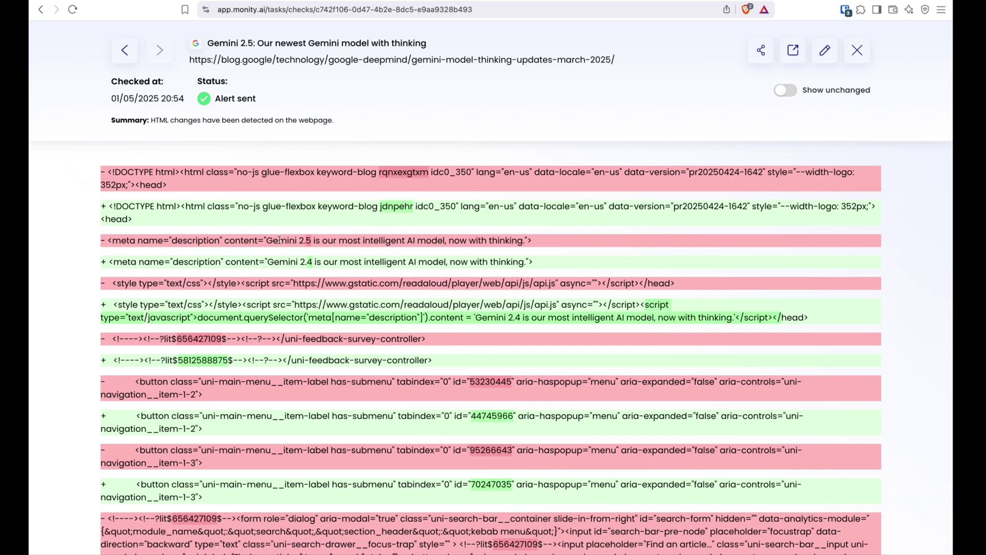
{"action": "left_click", "coordinate": [246, 10]}
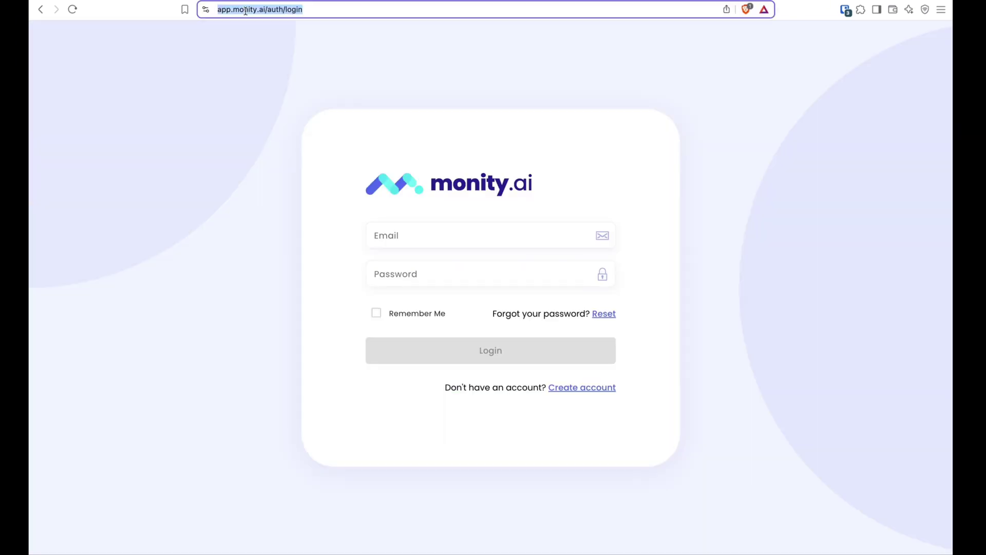